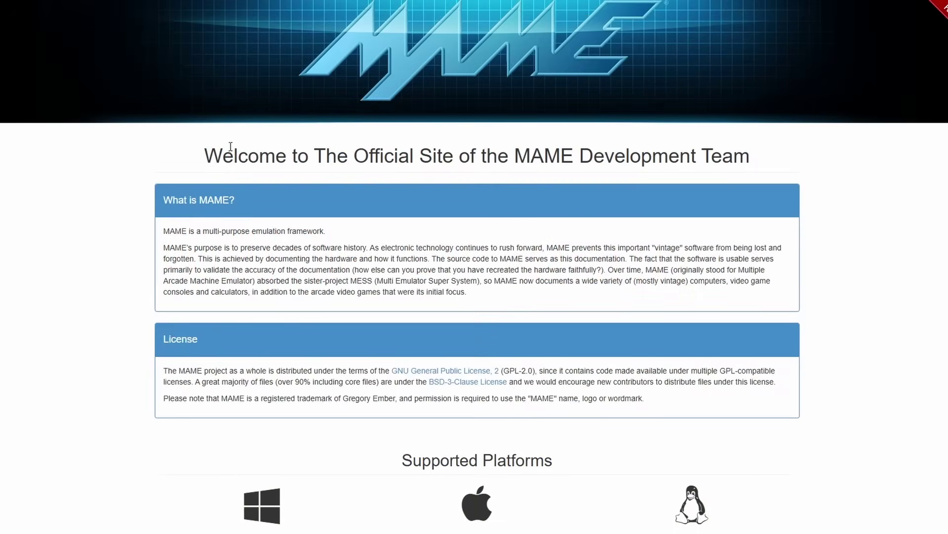
# Review the MAME site's introduction, supported platforms, and the MAME 0.277 release notes with its list of fixed bugs
pyautogui.moveTo(212, 154); pyautogui.dragTo(830, 153)
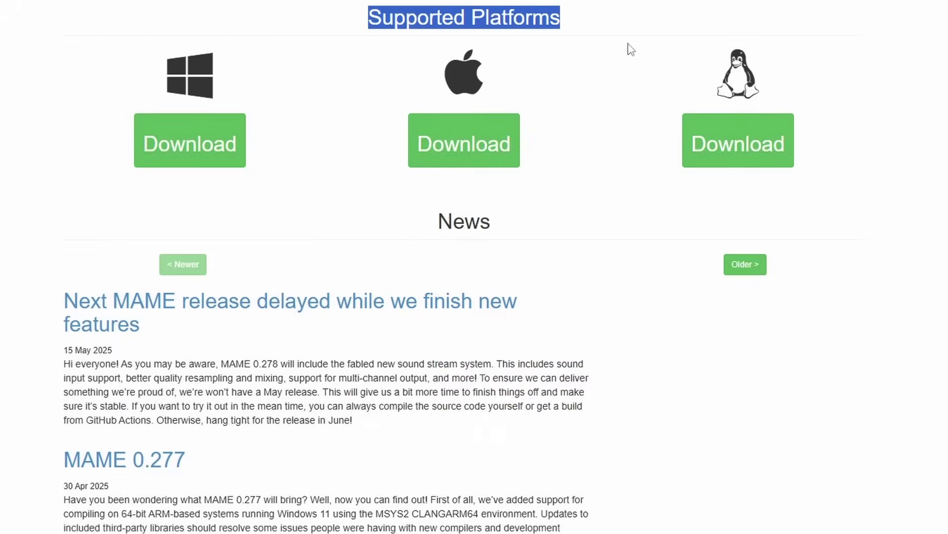
pyautogui.moveTo(629, 46); pyautogui.dragTo(813, 117)
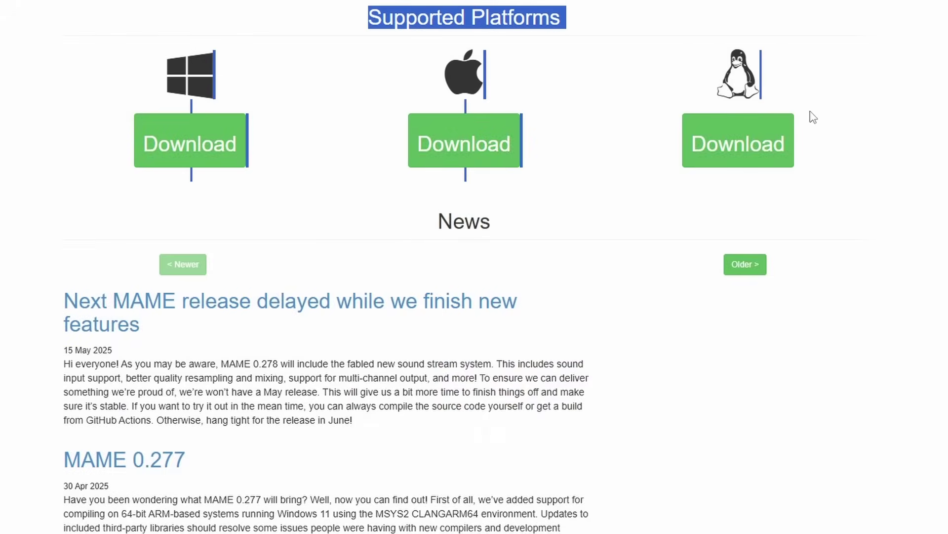
pyautogui.click(860, 52)
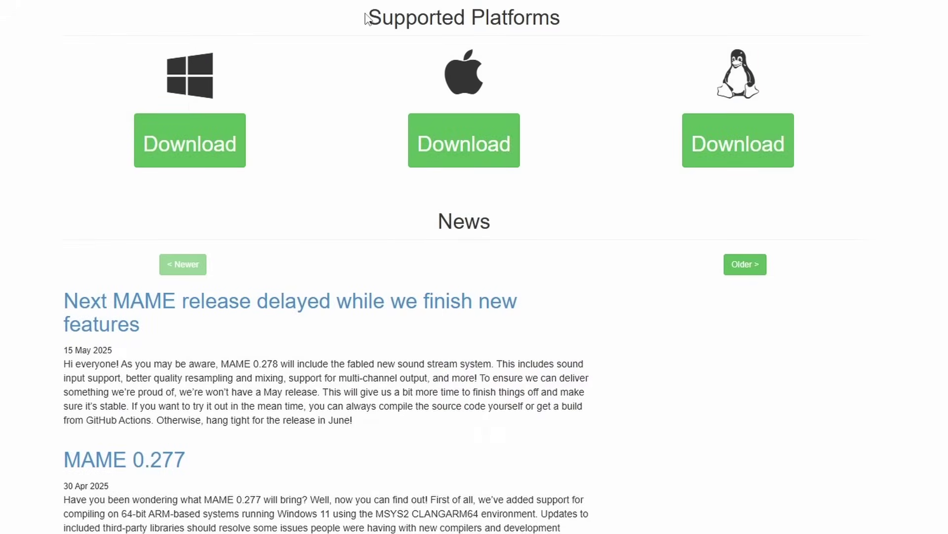
pyautogui.moveTo(368, 15); pyautogui.dragTo(581, 8)
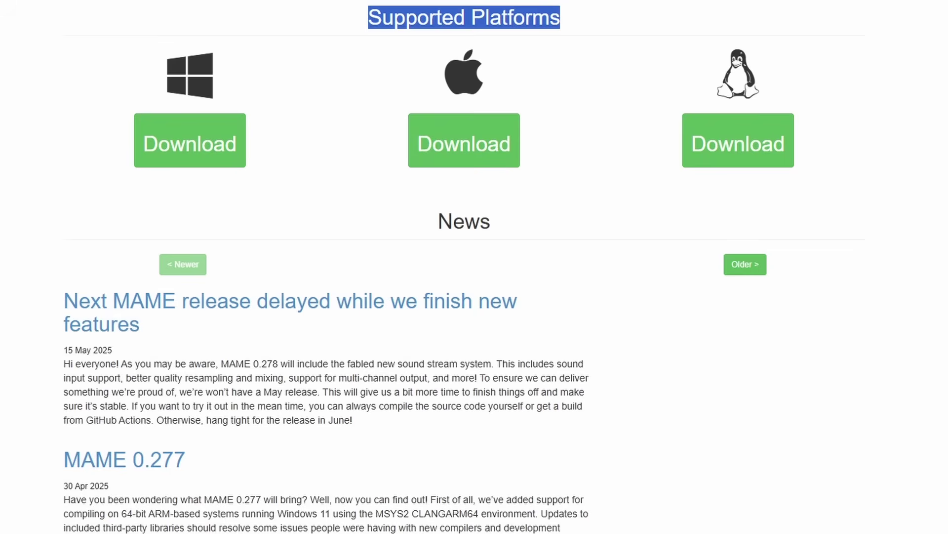
pyautogui.scroll(-4, 130, 404)
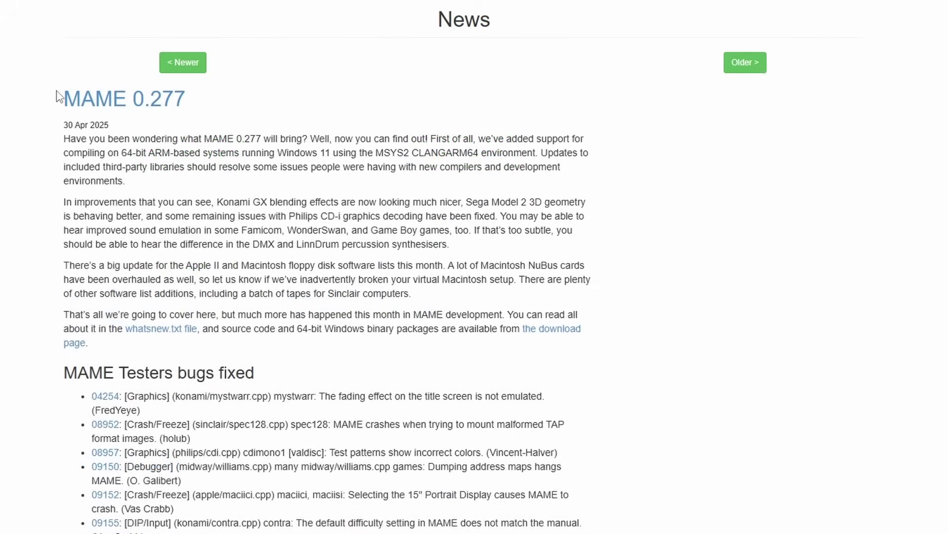
pyautogui.moveTo(60, 99); pyautogui.dragTo(588, 338)
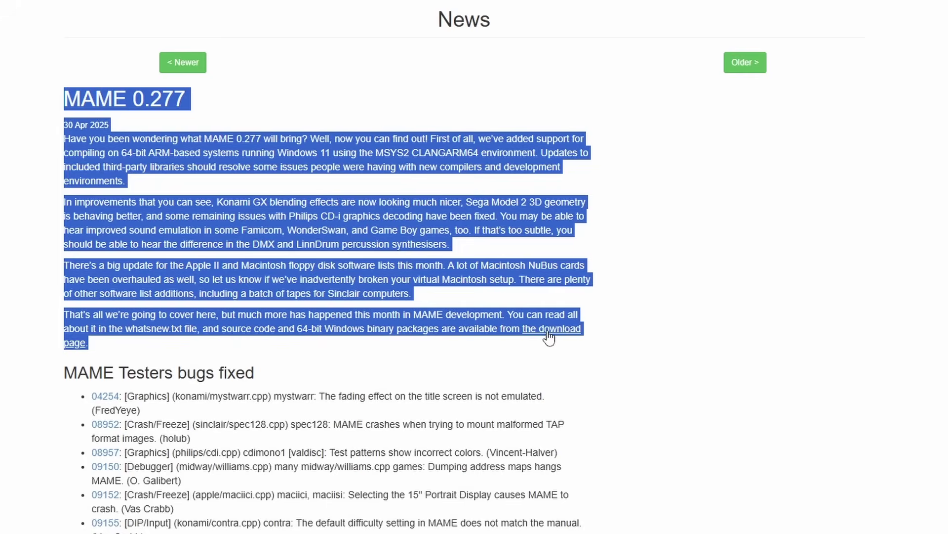
pyautogui.moveTo(67, 371); pyautogui.dragTo(368, 410)
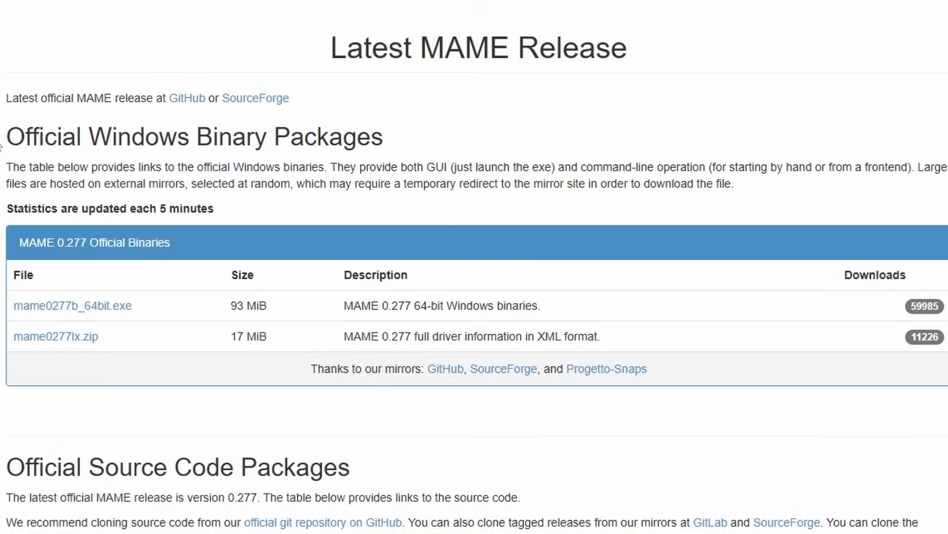
# Download the 64-bit Windows package mame0277b_64bit.exe from the official Windows binaries of the latest release
pyautogui.moveTo(7, 137); pyautogui.dragTo(648, 371)
pyautogui.click(119, 311)
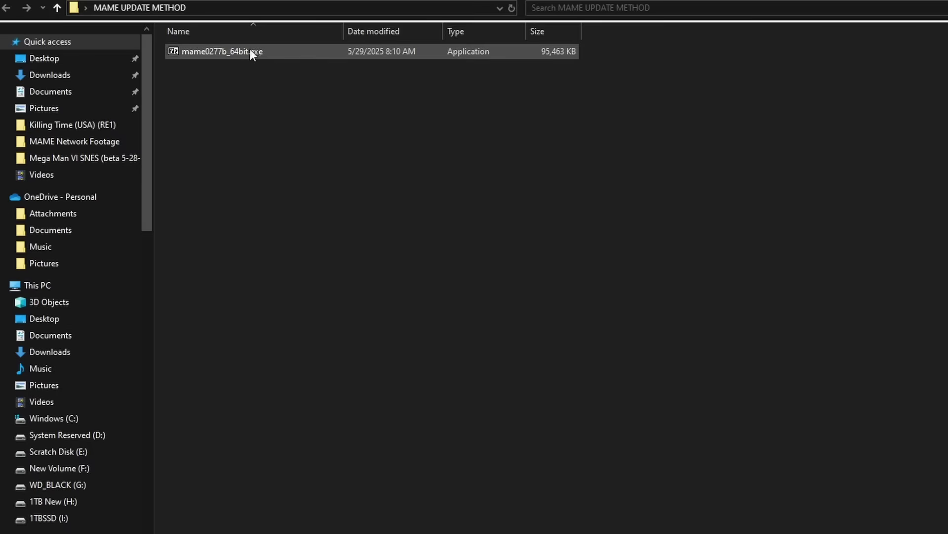
# Run mame0277b_64bit.exe despite the SmartScreen block and extract its contents into the MAME UPDATE METHOD folder
pyautogui.doubleClick(230, 52)
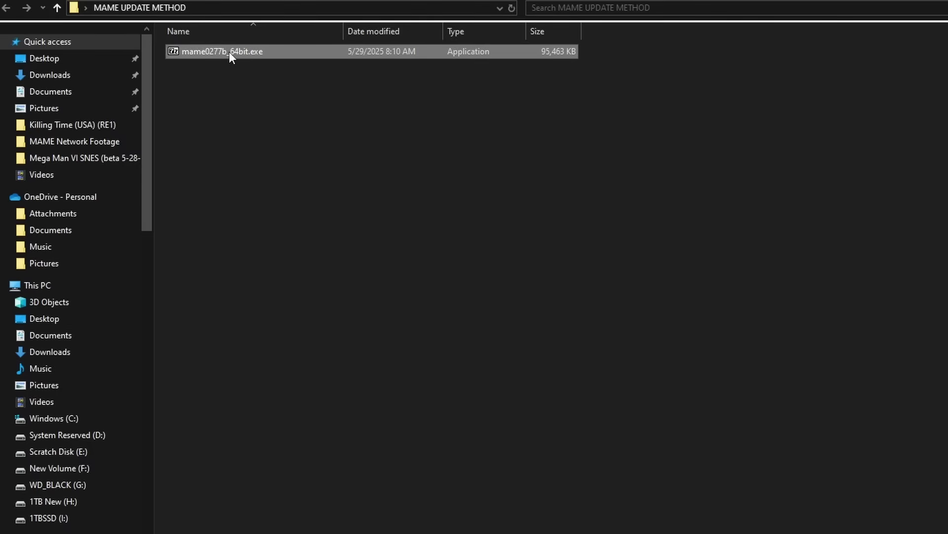
pyautogui.moveTo(310, 77); pyautogui.dragTo(470, 76)
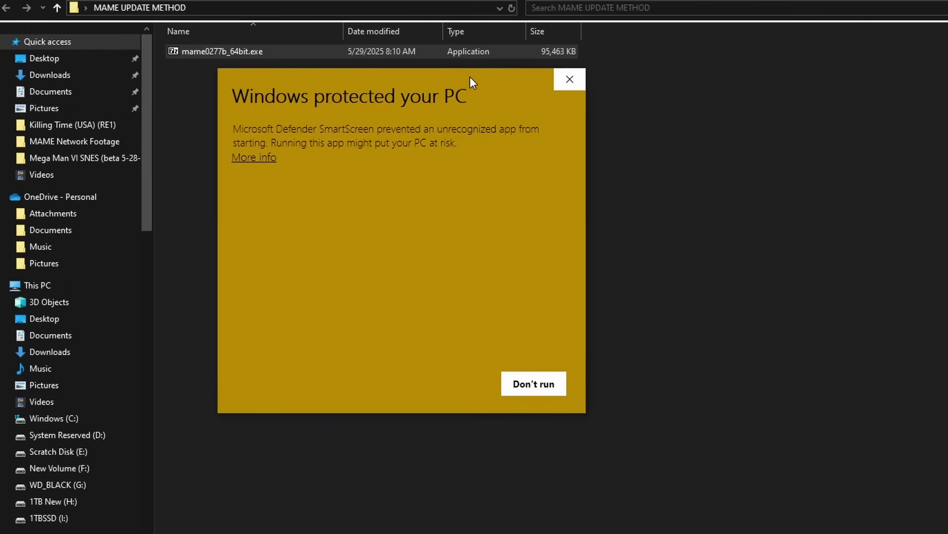
pyautogui.click(269, 157)
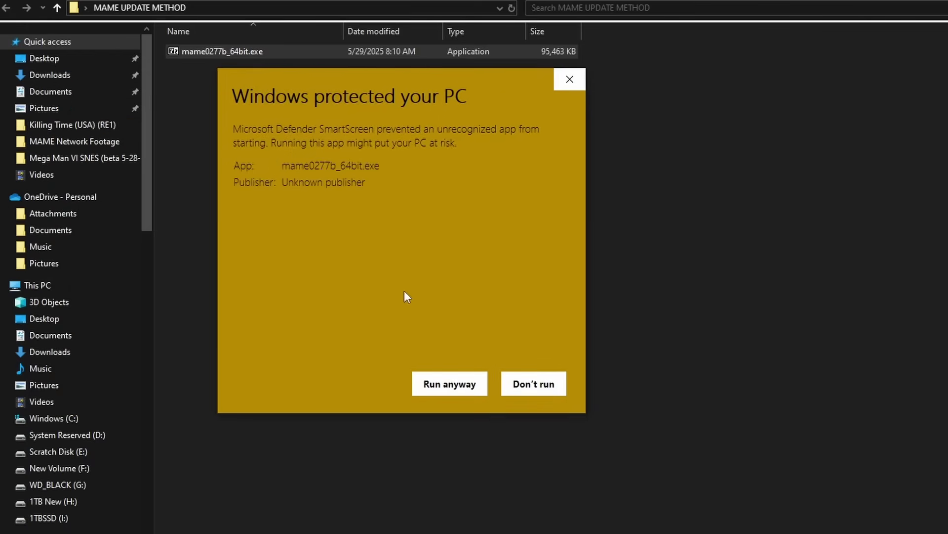
pyautogui.click(456, 390)
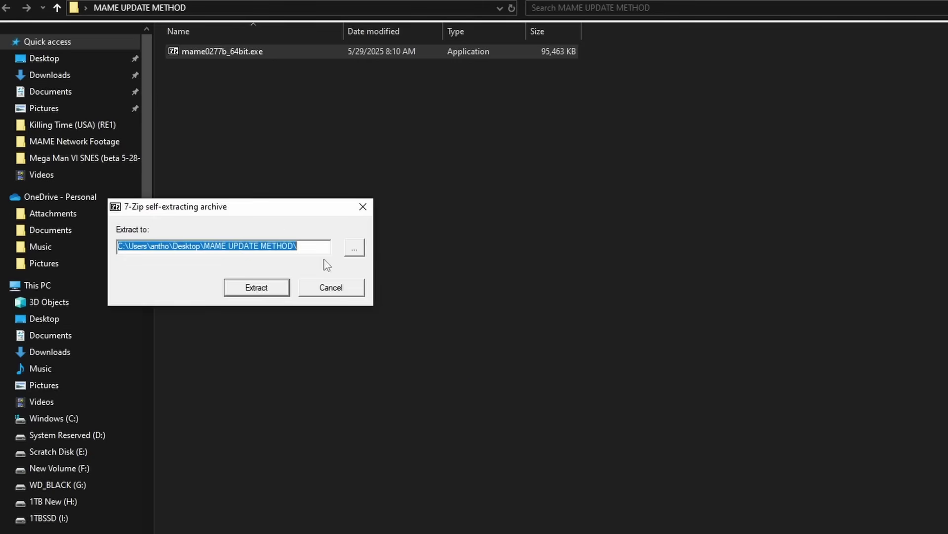
pyautogui.moveTo(273, 204); pyautogui.dragTo(440, 178)
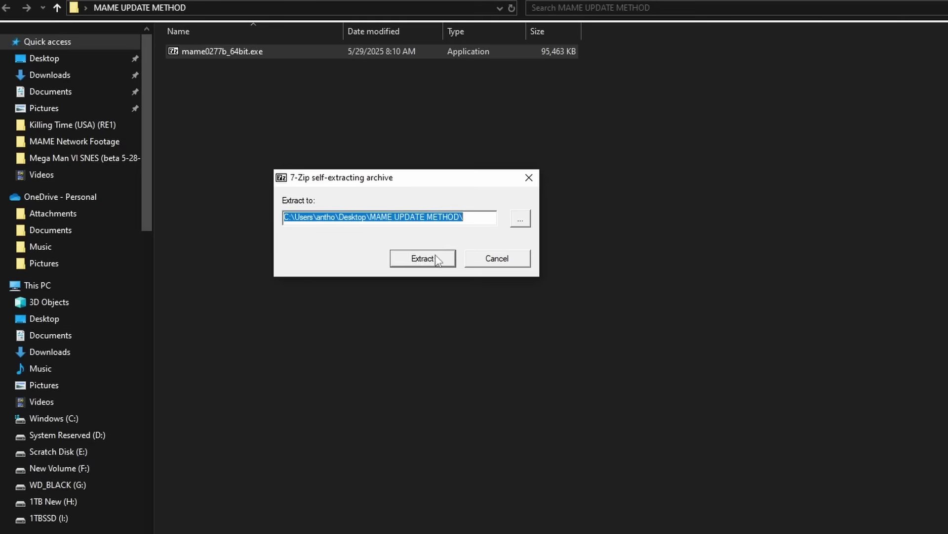
pyautogui.click(416, 263)
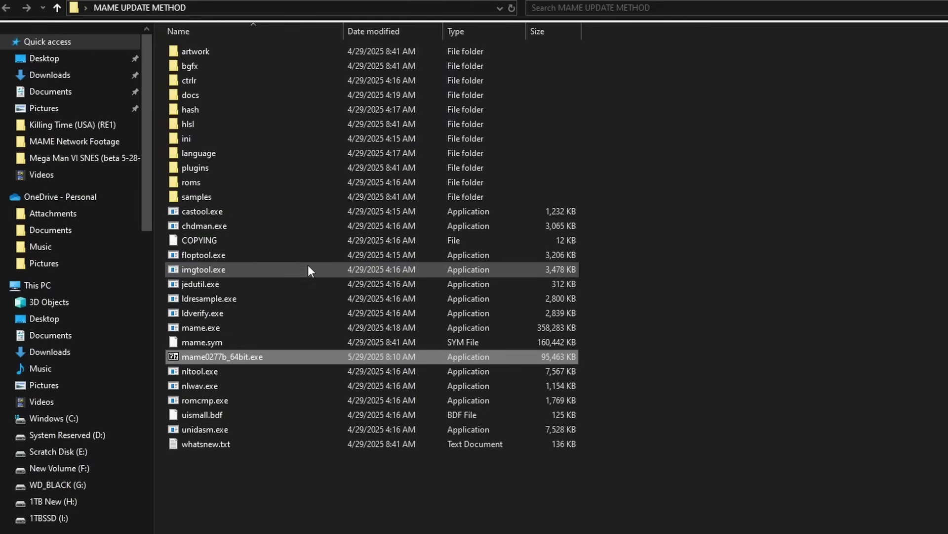
# Check the version details of the extracted mame.exe and open the new installation's roms folder
pyautogui.click(233, 493)
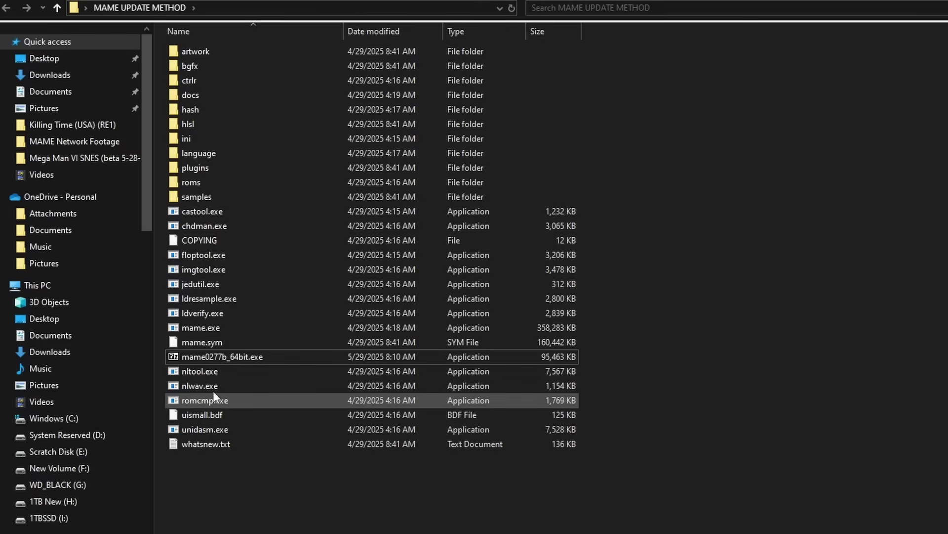
pyautogui.click(215, 328)
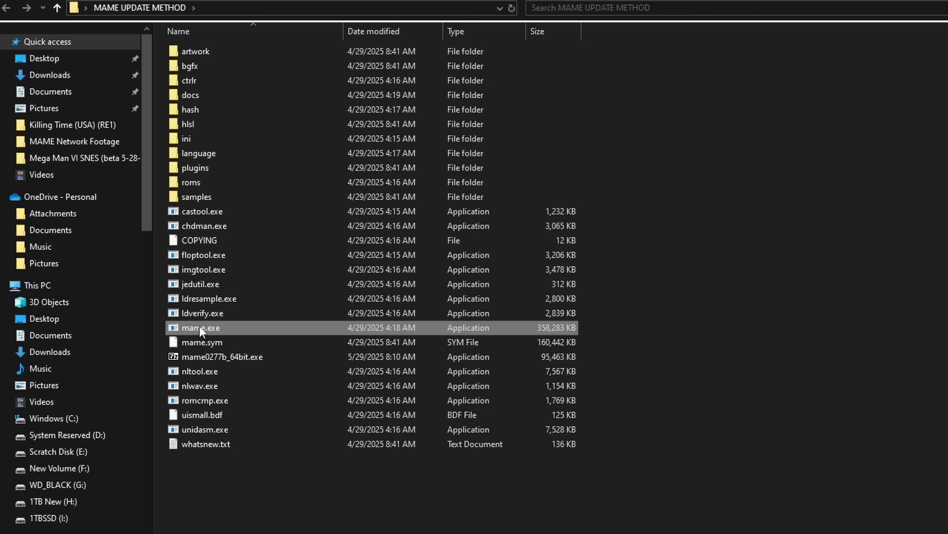
pyautogui.moveTo(200, 328)
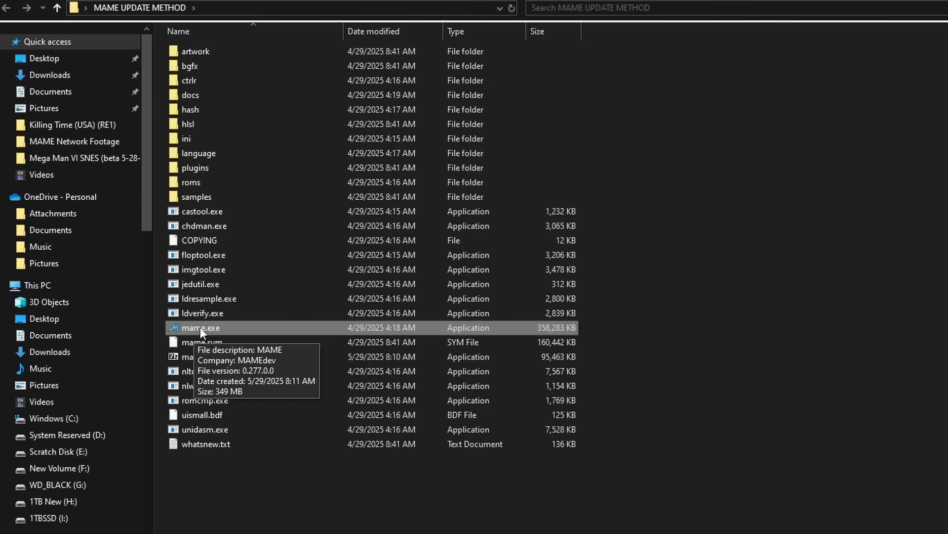
pyautogui.doubleClick(197, 186)
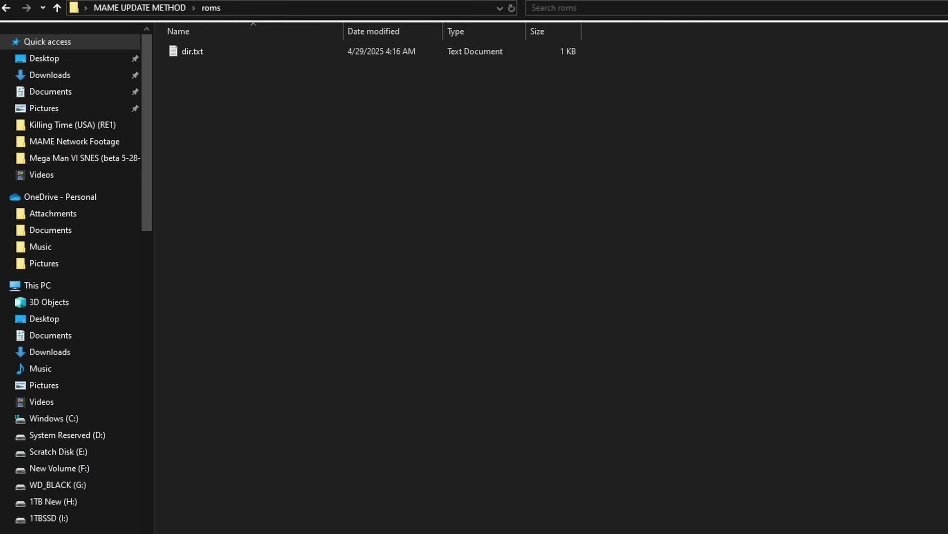
# Copy the entire contents of the roms folder in the old mame 276 installation
pyautogui.click(108, 8)
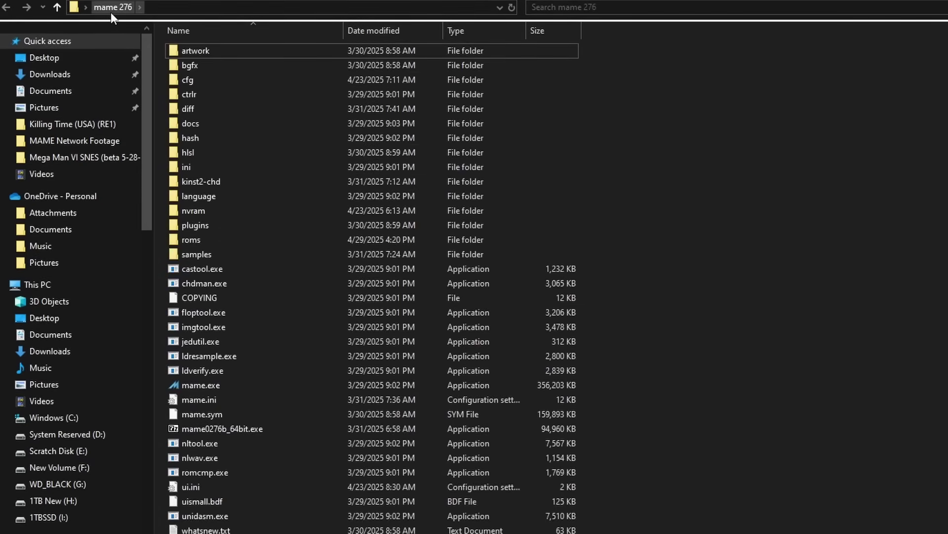
pyautogui.doubleClick(207, 239)
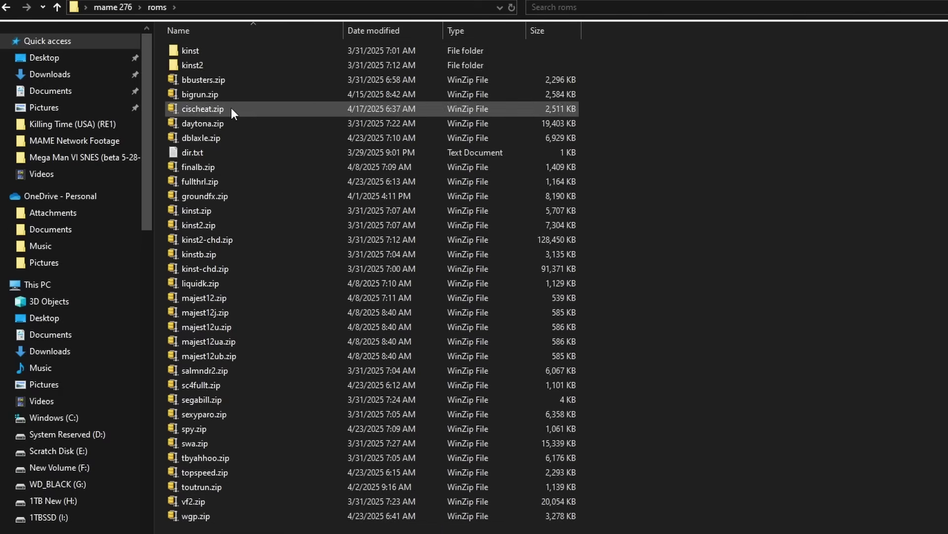
pyautogui.click(203, 54)
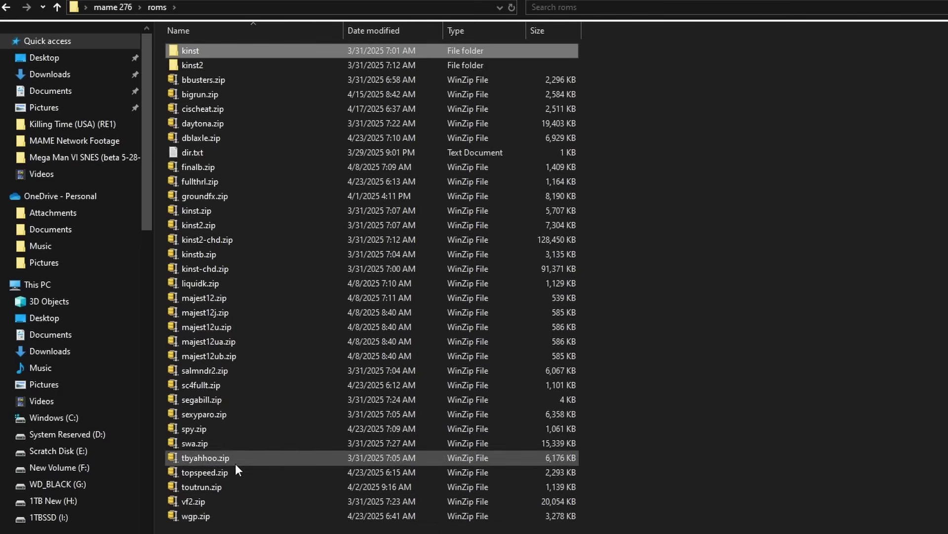
pyautogui.keyDown('shift'); pyautogui.click(209, 514); pyautogui.keyUp('shift')
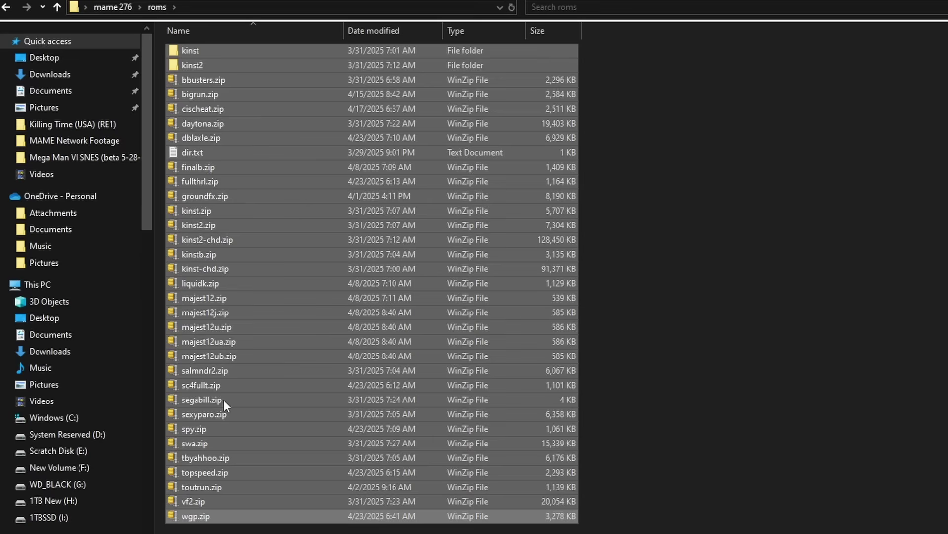
pyautogui.rightClick(215, 329)
pyautogui.press('Escape')
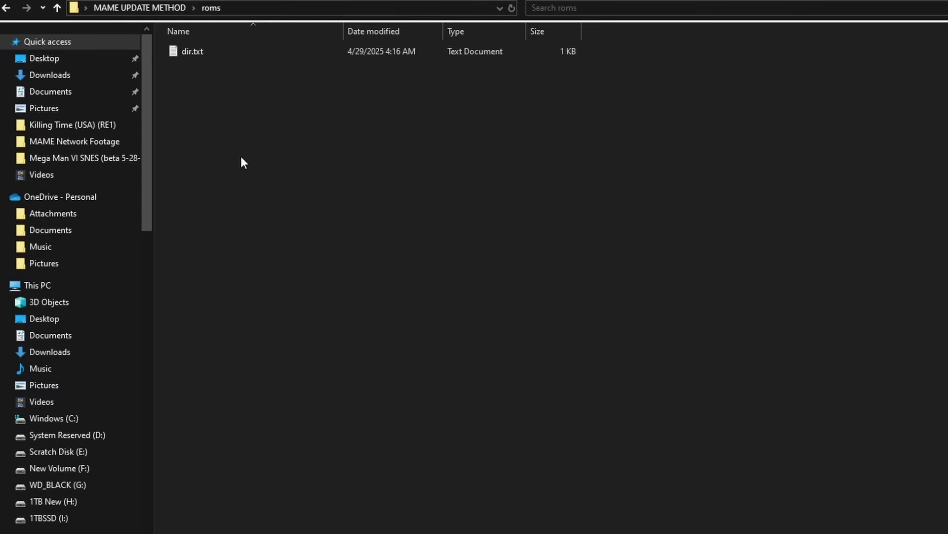
# Paste the copied ROMs into the roms folder of MAME UPDATE METHOD, skipping the duplicate dir.txt
pyautogui.rightClick(241, 156)
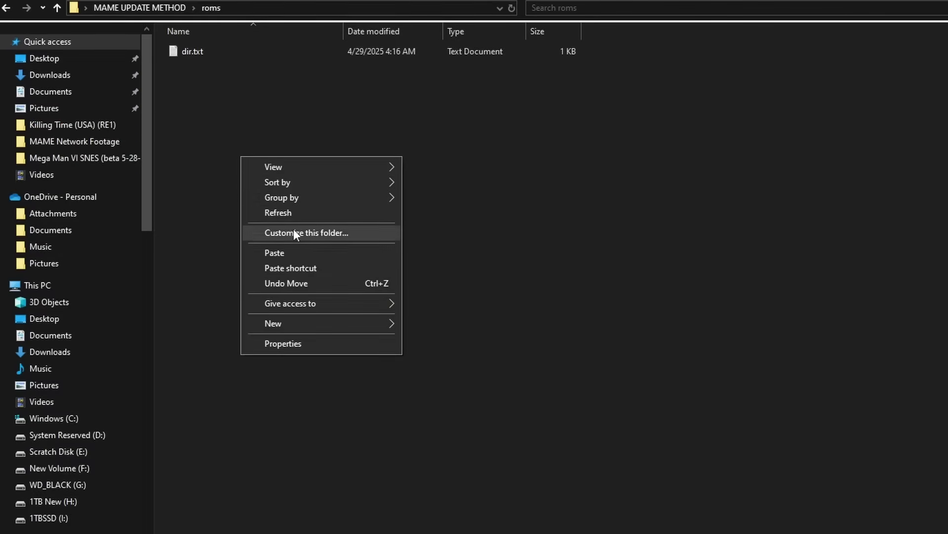
pyautogui.click(303, 254)
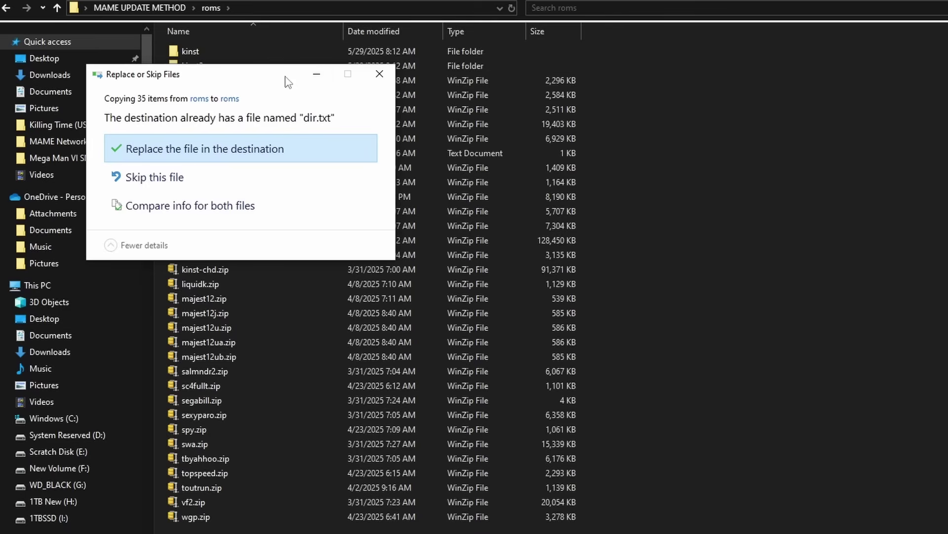
pyautogui.moveTo(288, 81); pyautogui.dragTo(498, 145)
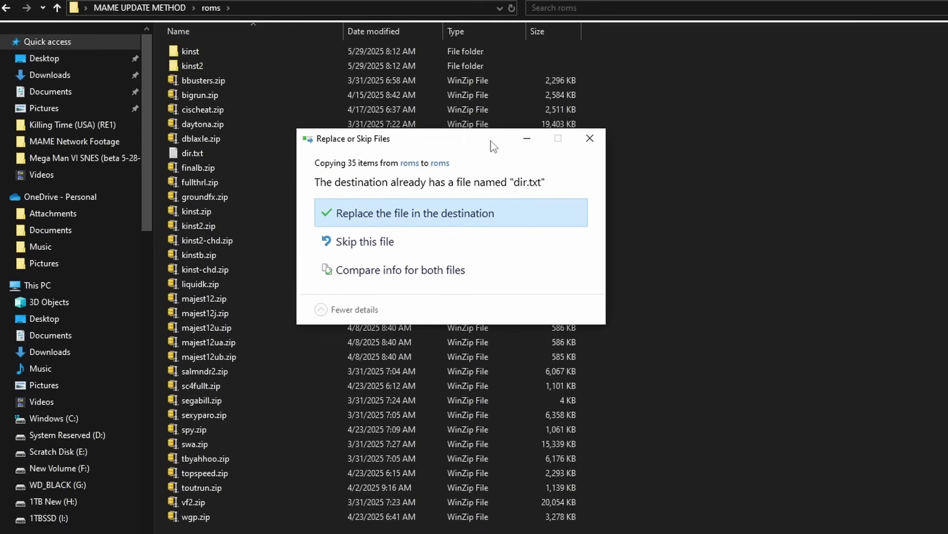
pyautogui.click(379, 242)
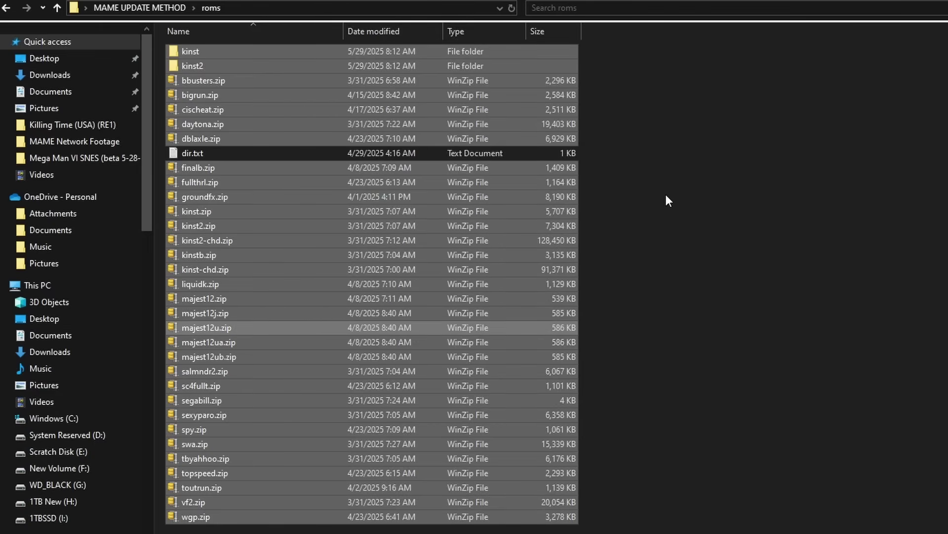
# Open dir.txt in the new roms folder to read its contents, and close it again
pyautogui.click(666, 201)
pyautogui.click(191, 156)
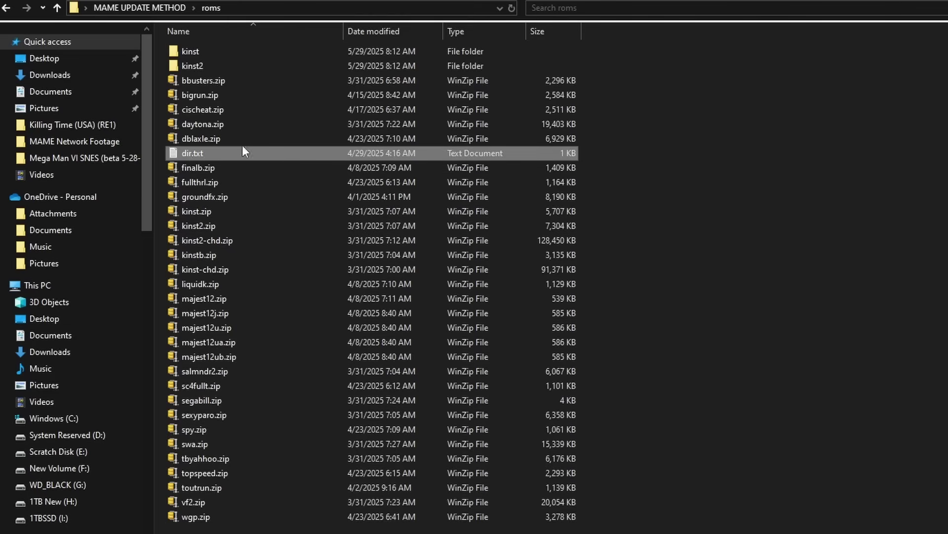
pyautogui.press('Return')
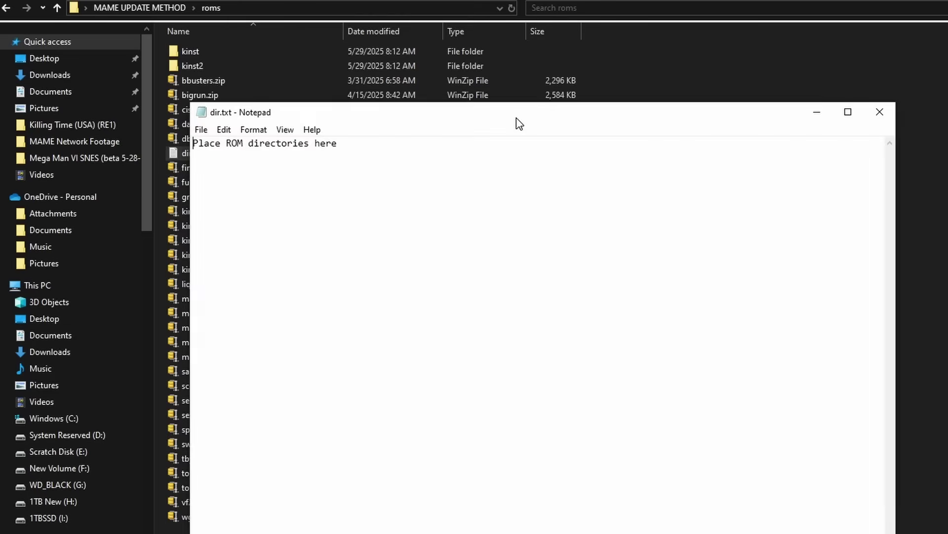
pyautogui.moveTo(517, 118); pyautogui.dragTo(478, 97)
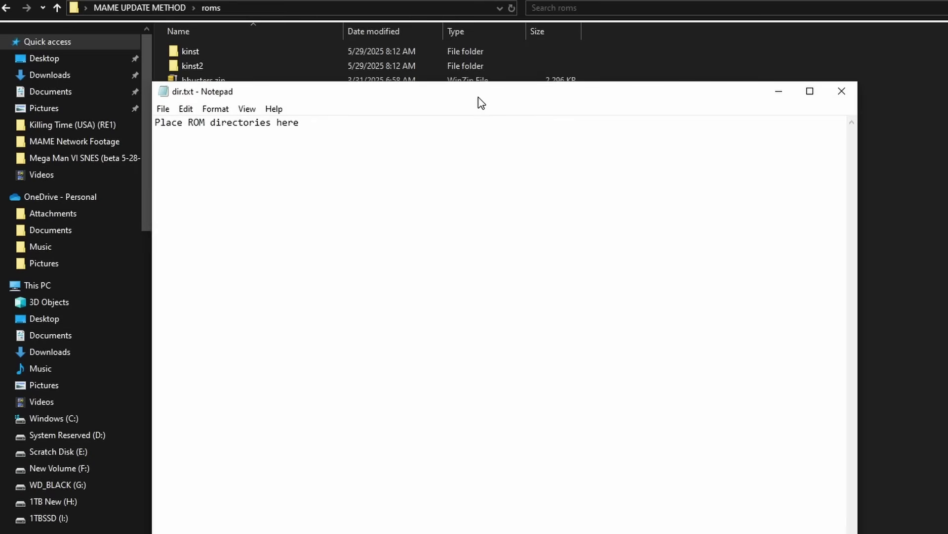
pyautogui.click(842, 93)
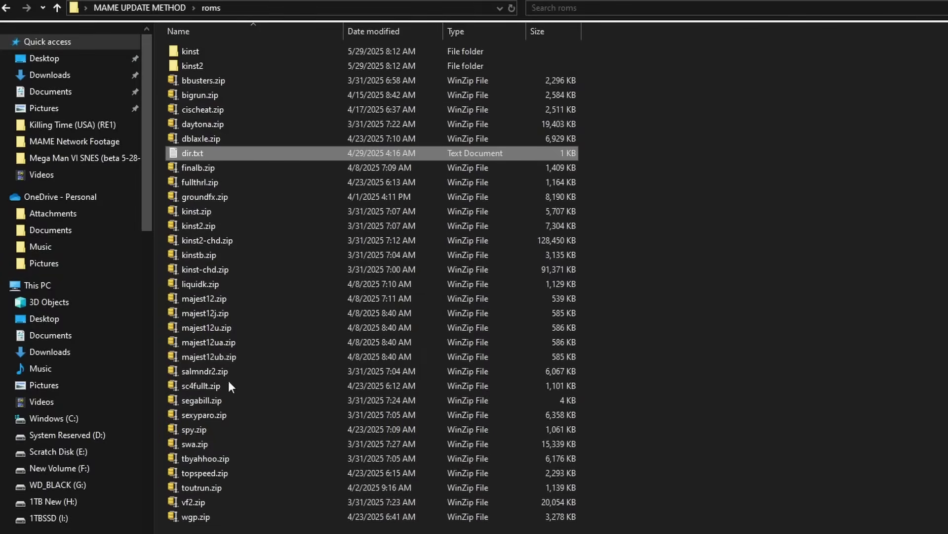
# Return from the roms folder to MAME UPDATE METHOD and launch the new mame.exe
pyautogui.click(217, 52)
pyautogui.keyDown('shift'); pyautogui.click(206, 515); pyautogui.keyUp('shift')
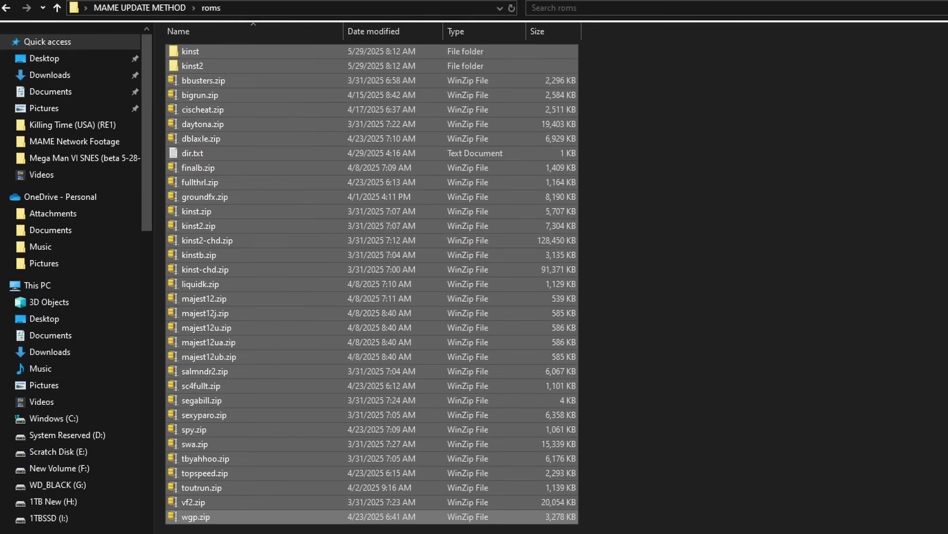
pyautogui.hotkey('alt', 'Up')
pyautogui.doubleClick(215, 327)
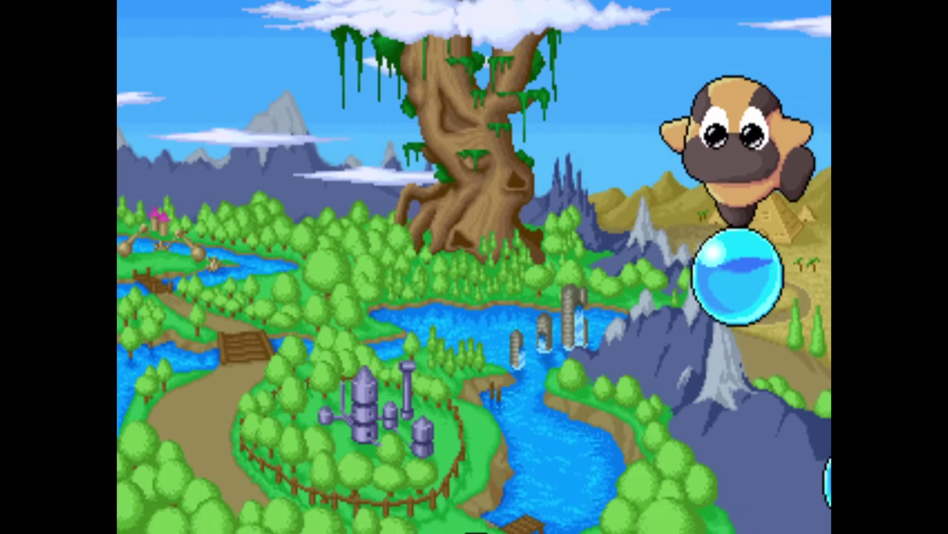
# Turn off Bilinear Filtering in the Video Options of MAME's General Settings and return to the settings list
pyautogui.press('Tab')
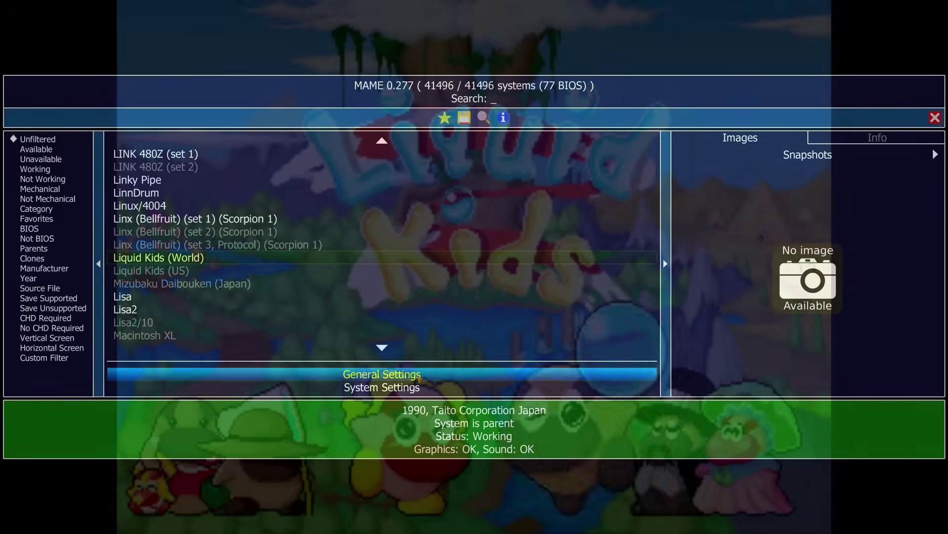
pyautogui.press('Return')
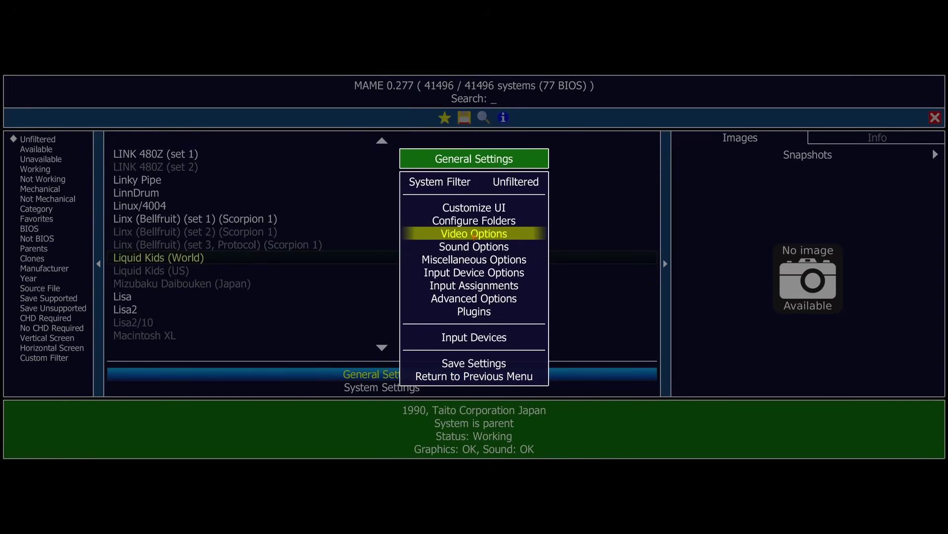
pyautogui.click(474, 236)
pyautogui.click(524, 248)
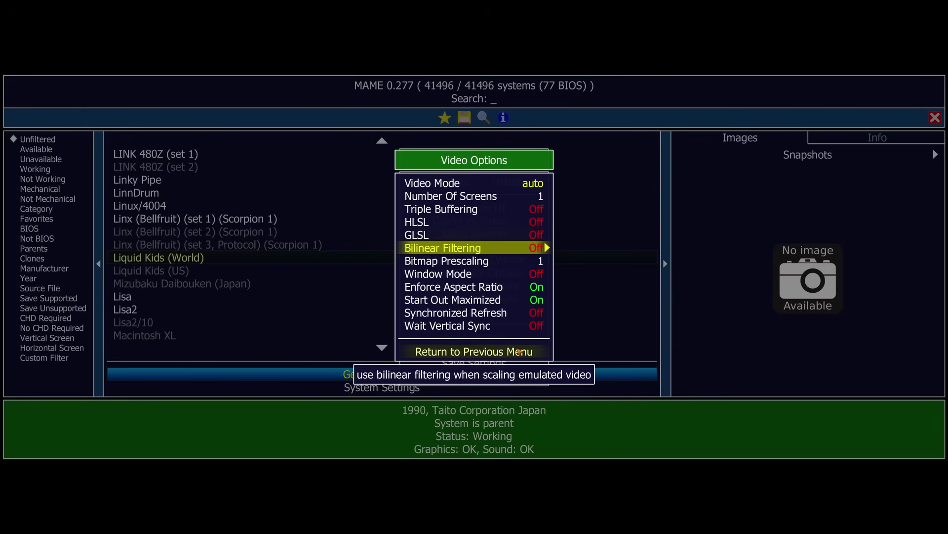
pyautogui.click(519, 351)
pyautogui.click(518, 351)
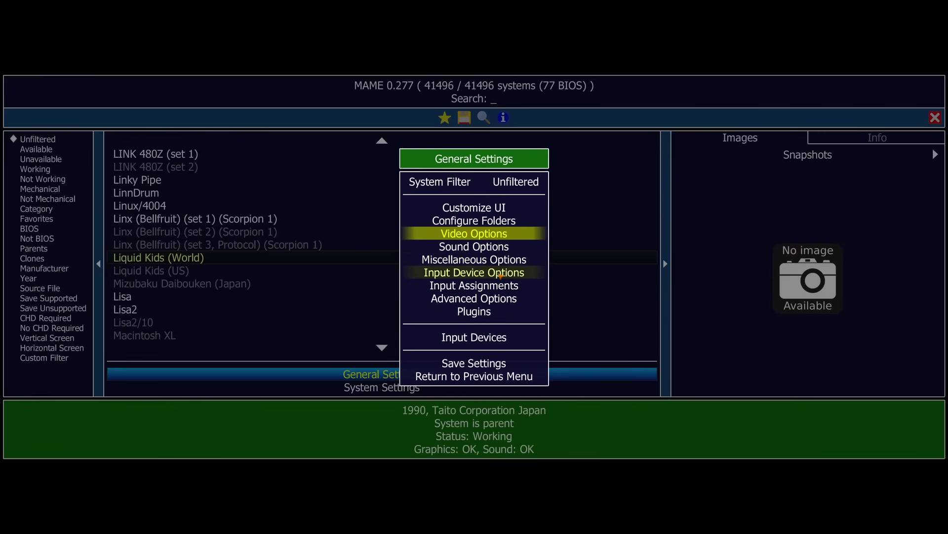
# Set the Lightgun Device Assignment to mouse in the Input Device Options and save the general settings
pyautogui.doubleClick(500, 273)
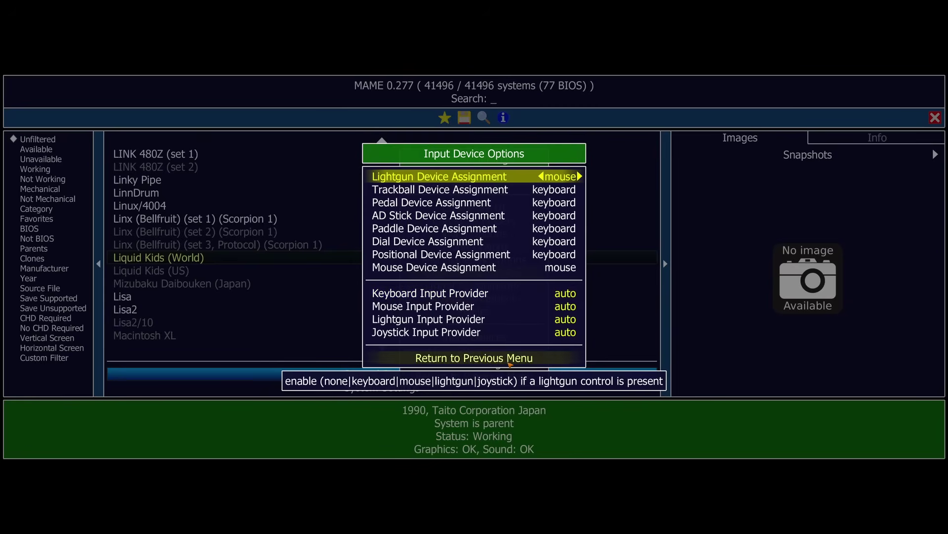
pyautogui.click(509, 359)
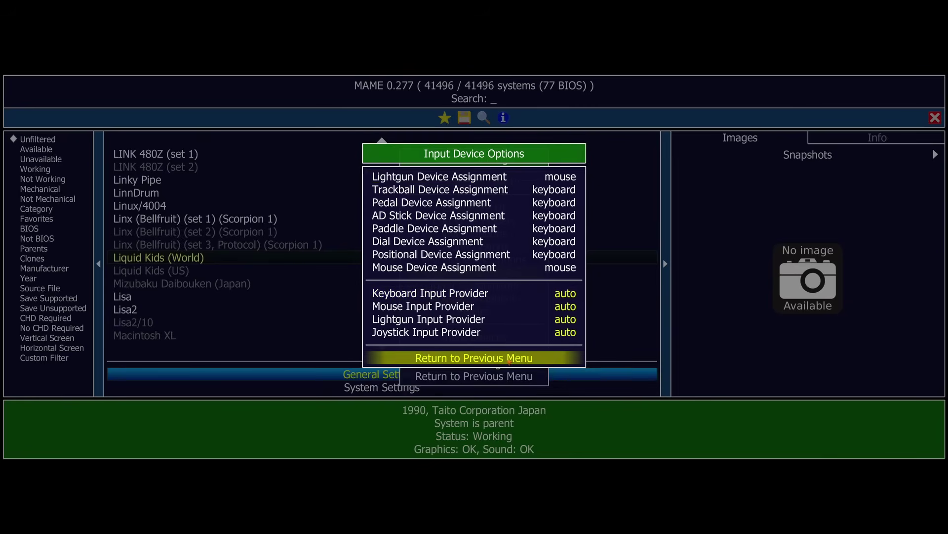
pyautogui.click(499, 364)
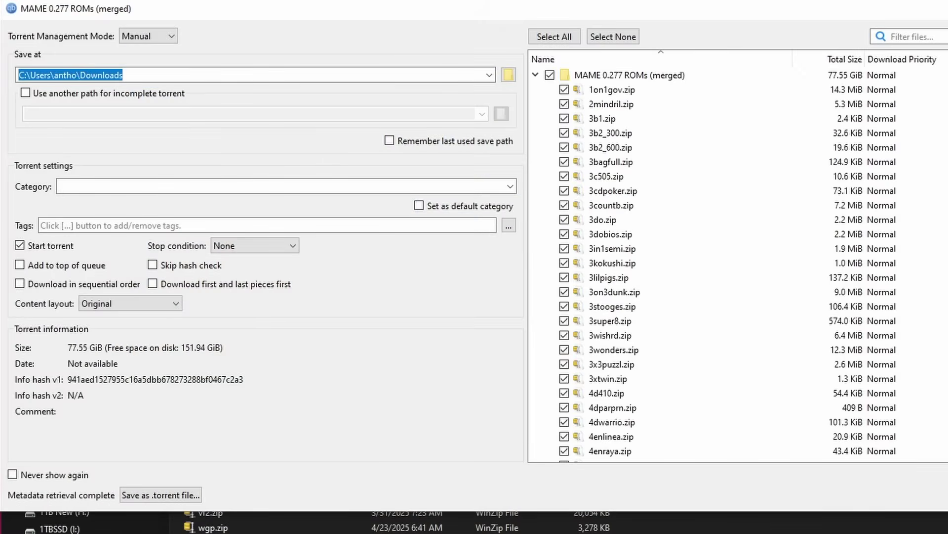
# Switch to qBittorrent and look through the total size and file list of the MAME 0.277 ROMs (merged) torrent
pyautogui.click(594, 76)
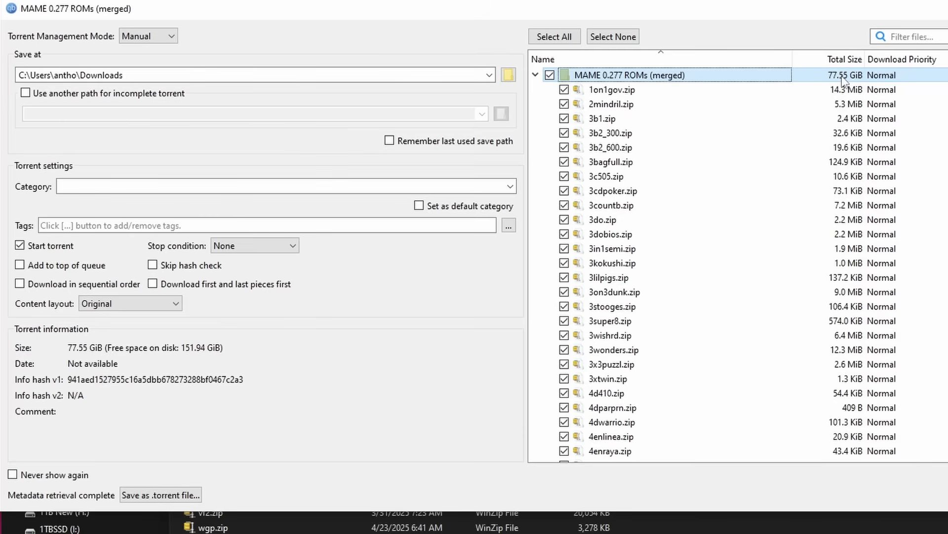
pyautogui.scroll(-20, 844, 82)
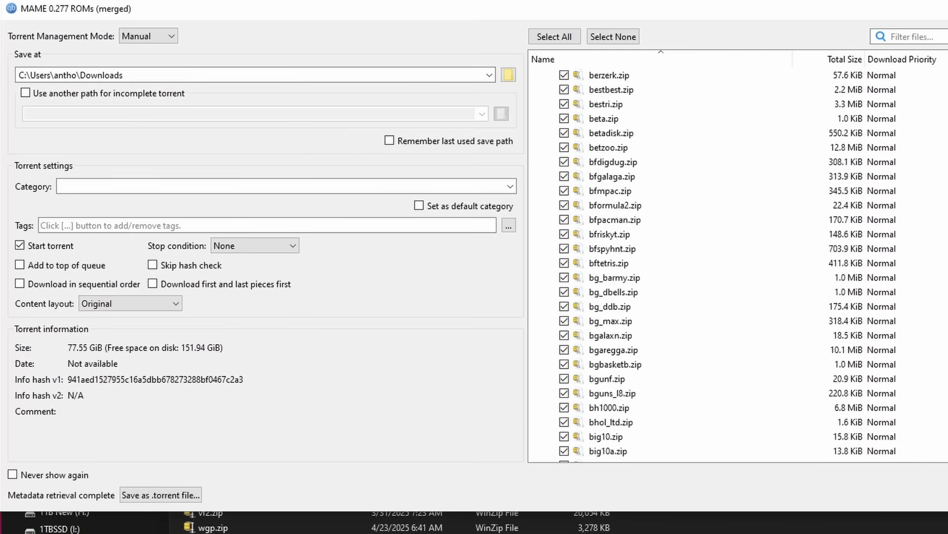
pyautogui.scroll(-20, 691, 306)
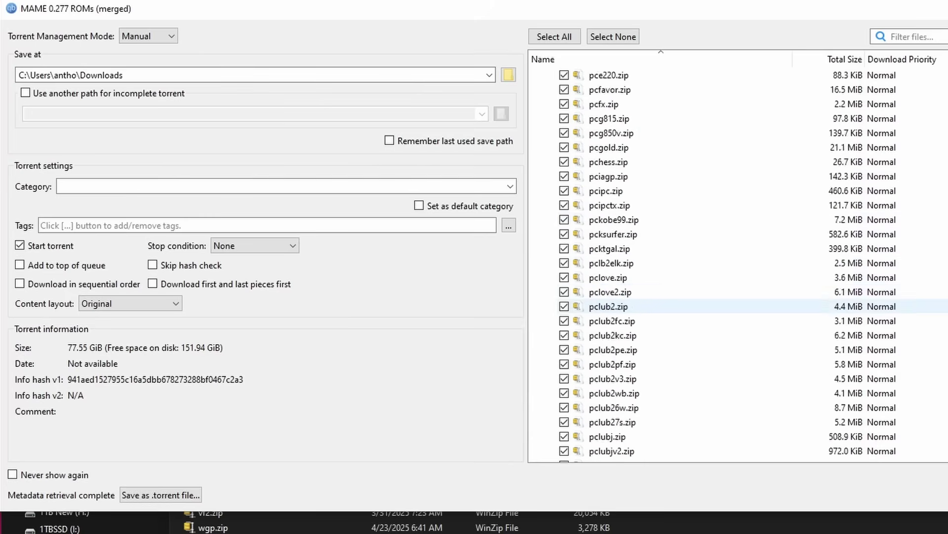
pyautogui.scroll(-20, 691, 307)
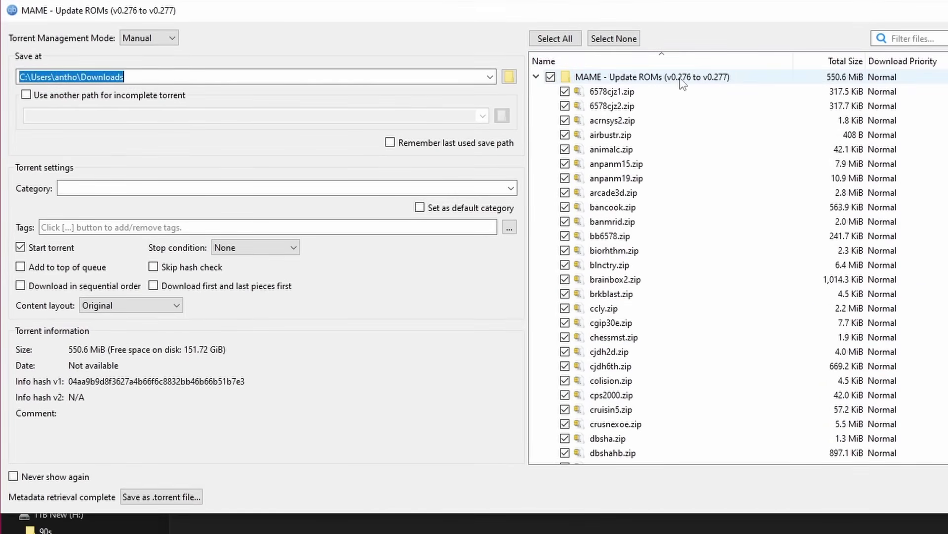
# Set the save path of the MAME - Update ROMs (v0.276 to v0.277) torrent to the Desktop folder MAME UPDATE METHOD\roms
pyautogui.click(659, 79)
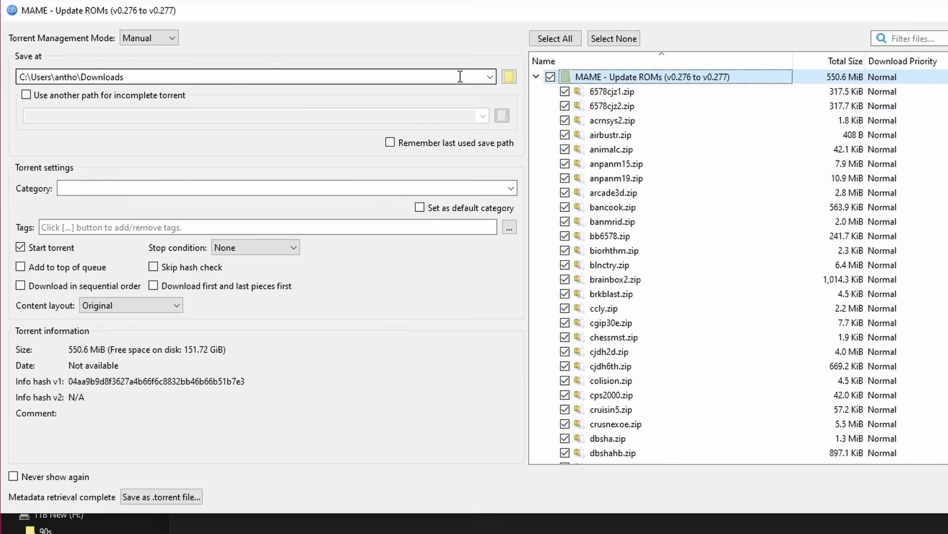
pyautogui.click(509, 77)
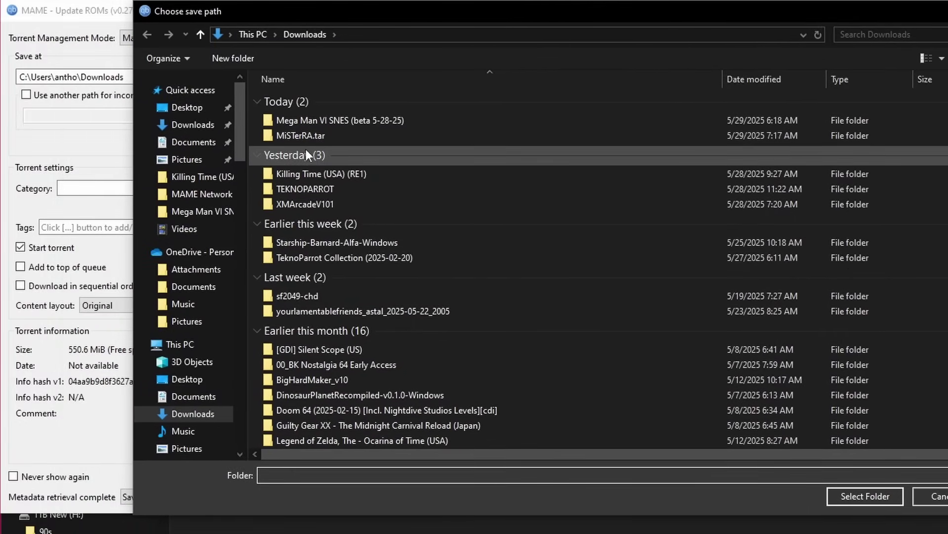
pyautogui.click(200, 110)
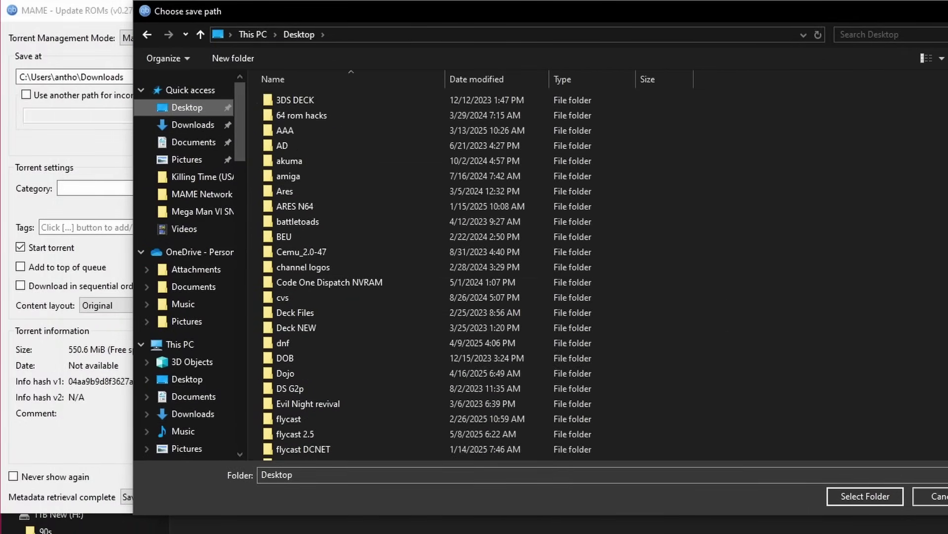
pyautogui.scroll(-8, 457, 354)
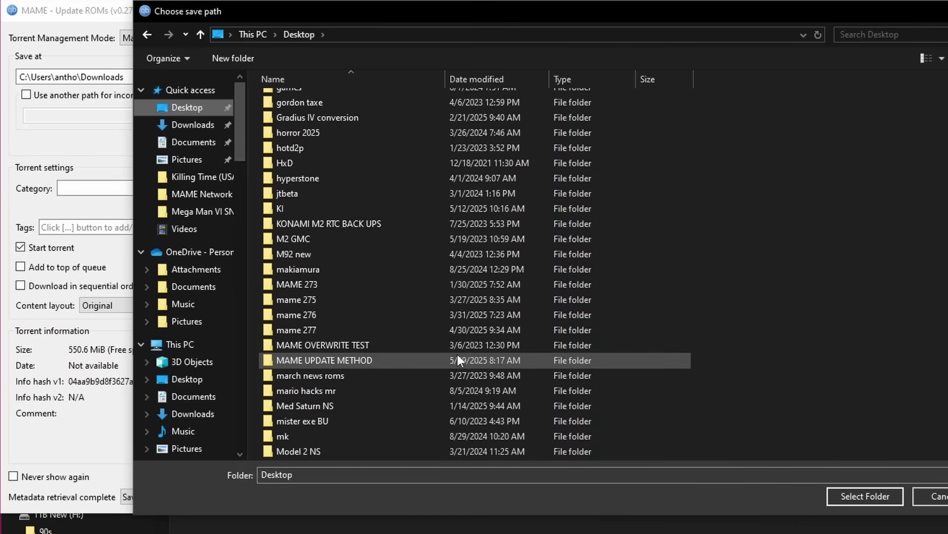
pyautogui.doubleClick(372, 363)
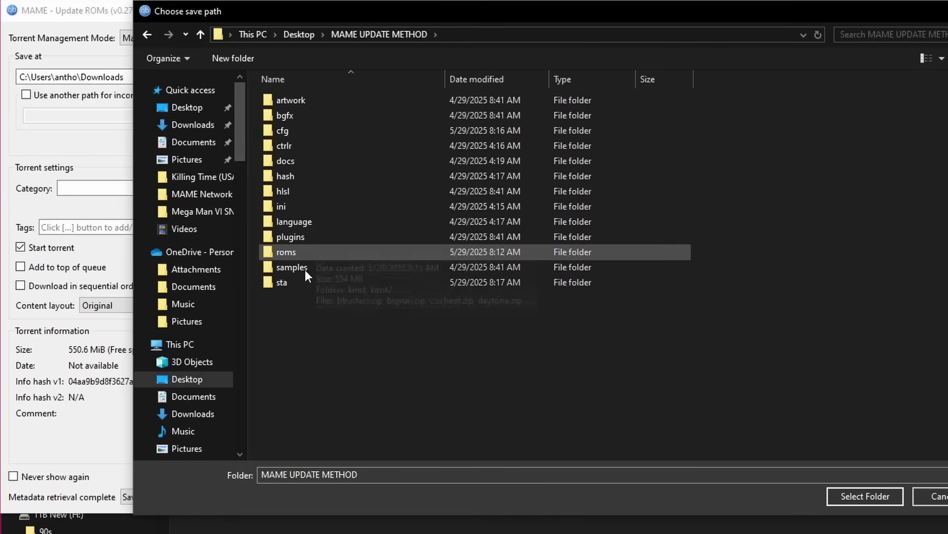
pyautogui.click(298, 251)
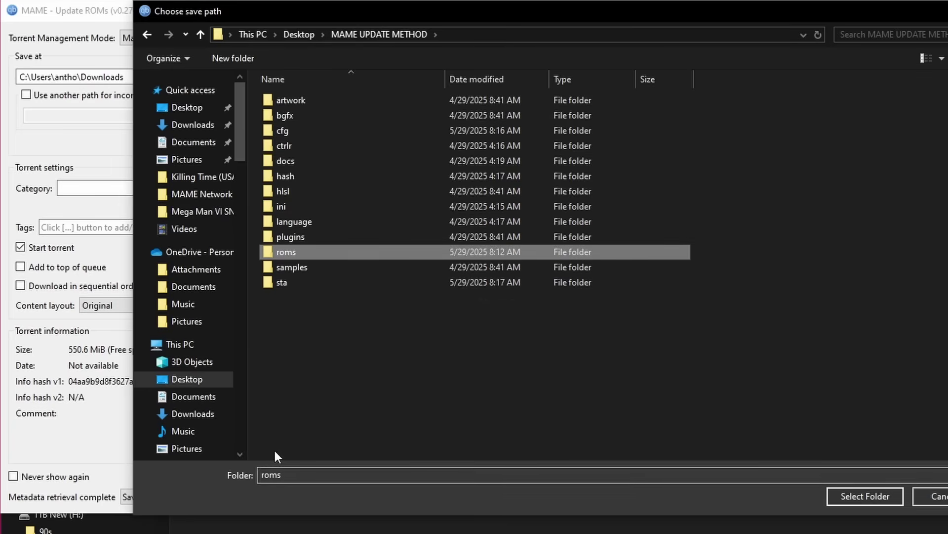
pyautogui.moveTo(299, 252)
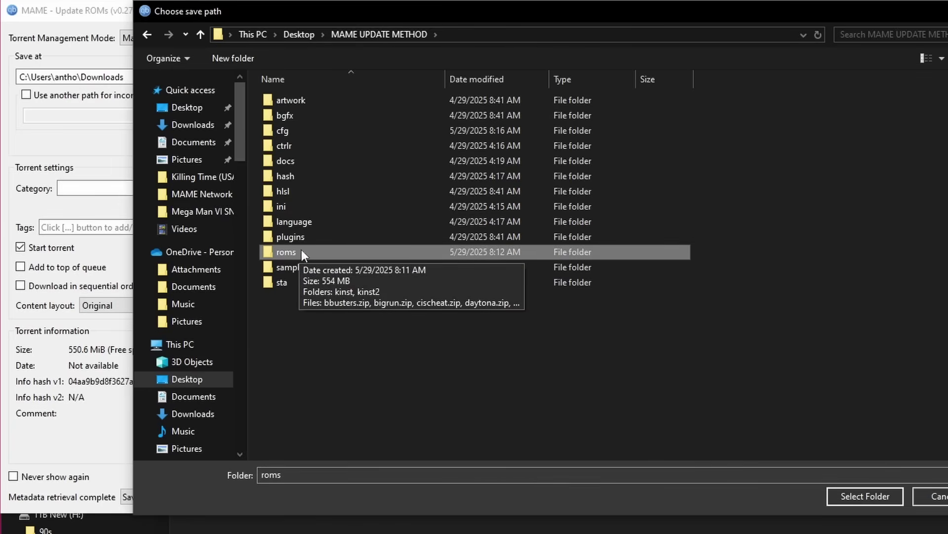
pyautogui.click(848, 491)
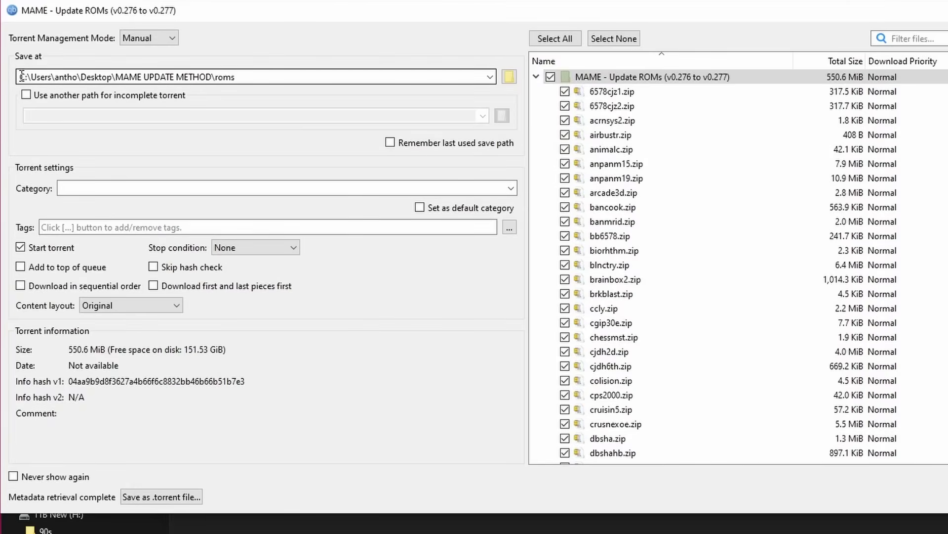
pyautogui.moveTo(21, 76); pyautogui.dragTo(254, 77)
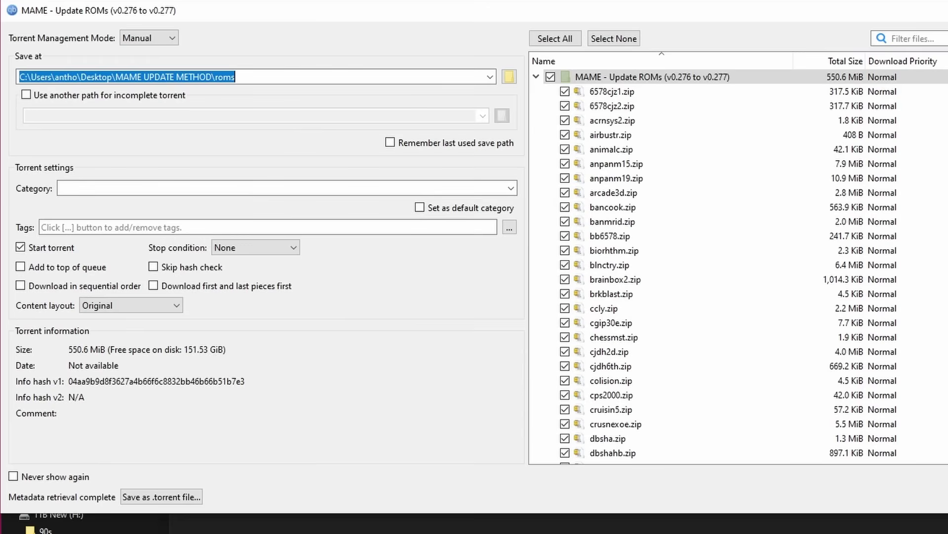
# Exclude all files of the update torrent from the download, and include only crusnexoe.zip and kof96a.zip
pyautogui.click(550, 78)
pyautogui.scroll(-7, 613, 271)
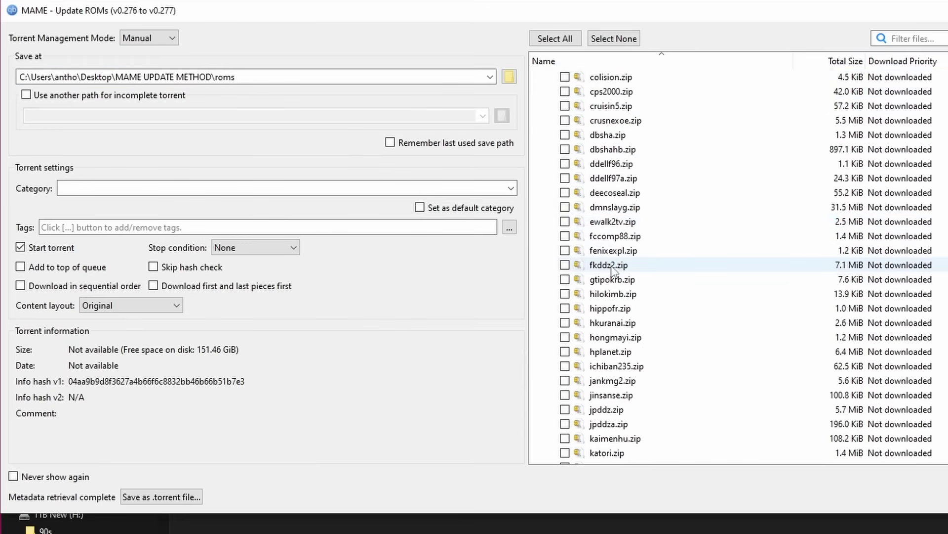
pyautogui.scroll(2, 613, 286)
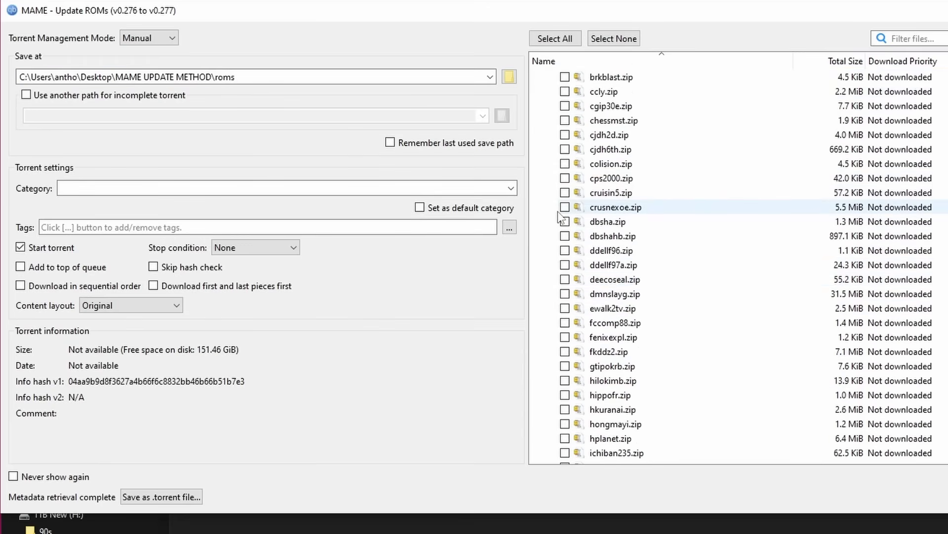
pyautogui.click(565, 207)
pyautogui.scroll(-3, 630, 284)
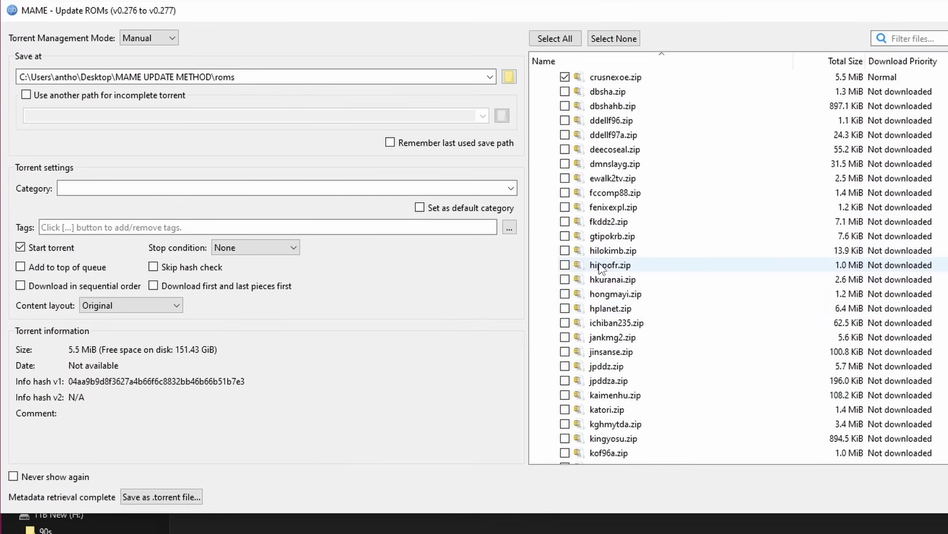
pyautogui.scroll(-2, 615, 262)
pyautogui.scroll(-1, 573, 321)
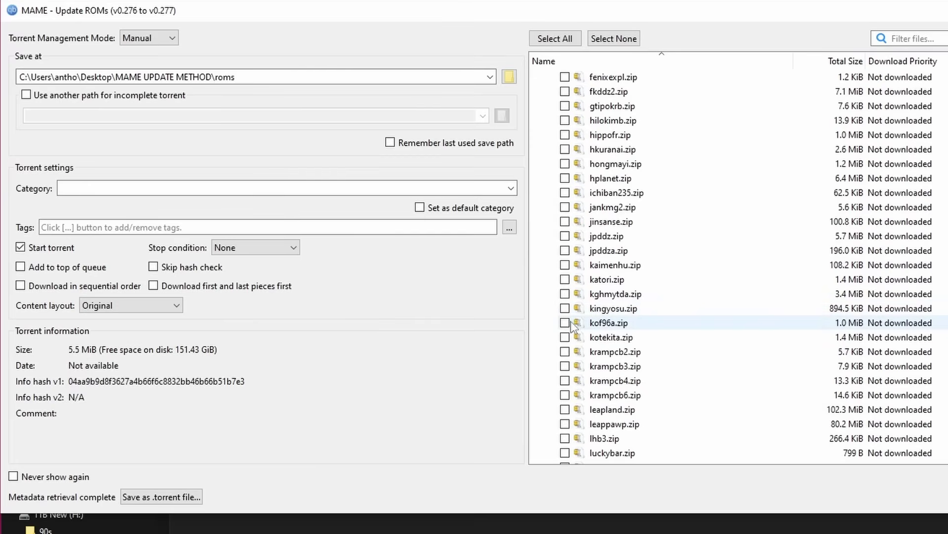
pyautogui.click(565, 322)
# Add tattass.zip to the selected files of the update torrent and download the chosen ROMs
pyautogui.scroll(-5, 678, 350)
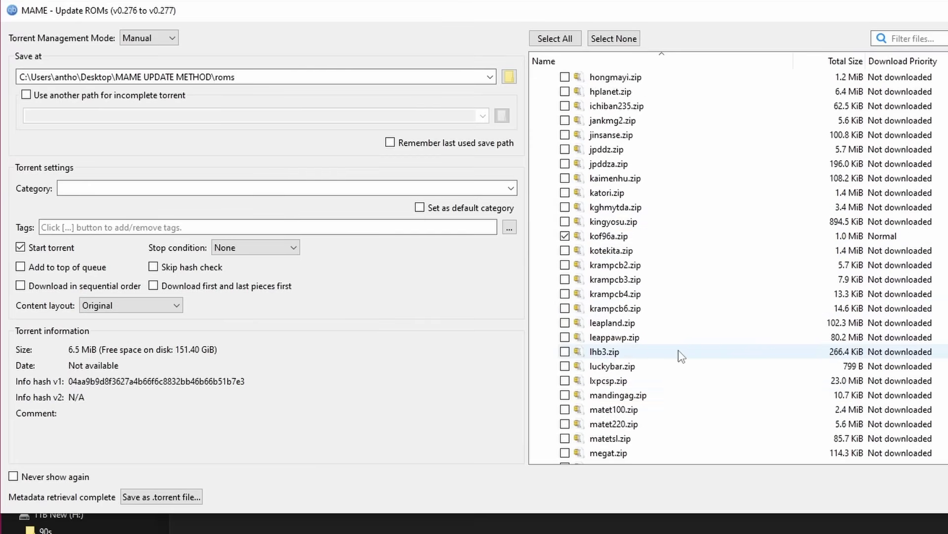
pyautogui.scroll(-4, 661, 364)
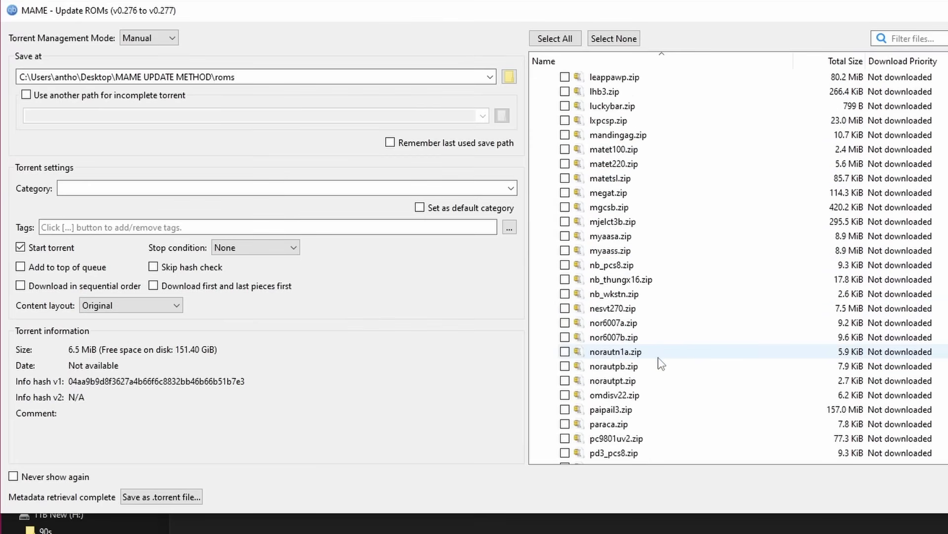
pyautogui.scroll(-2, 613, 359)
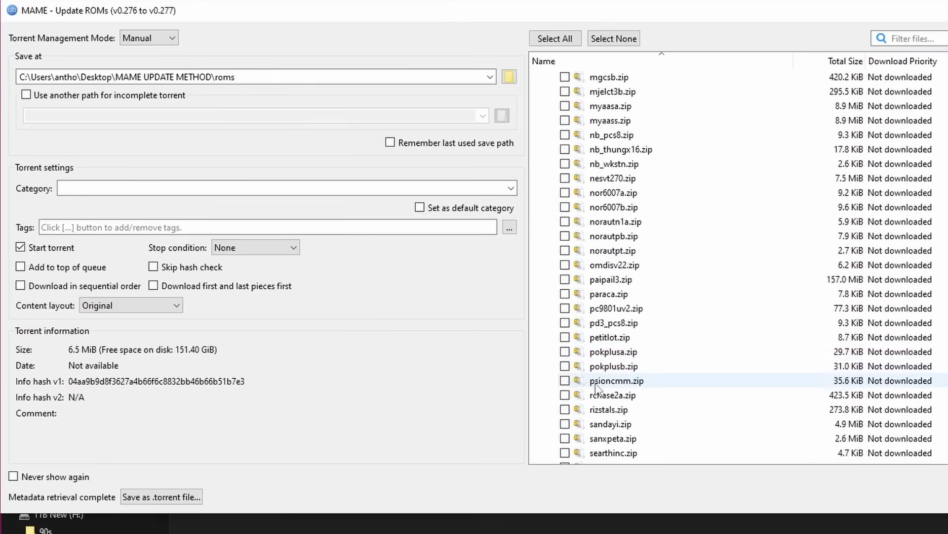
pyautogui.scroll(-3, 580, 399)
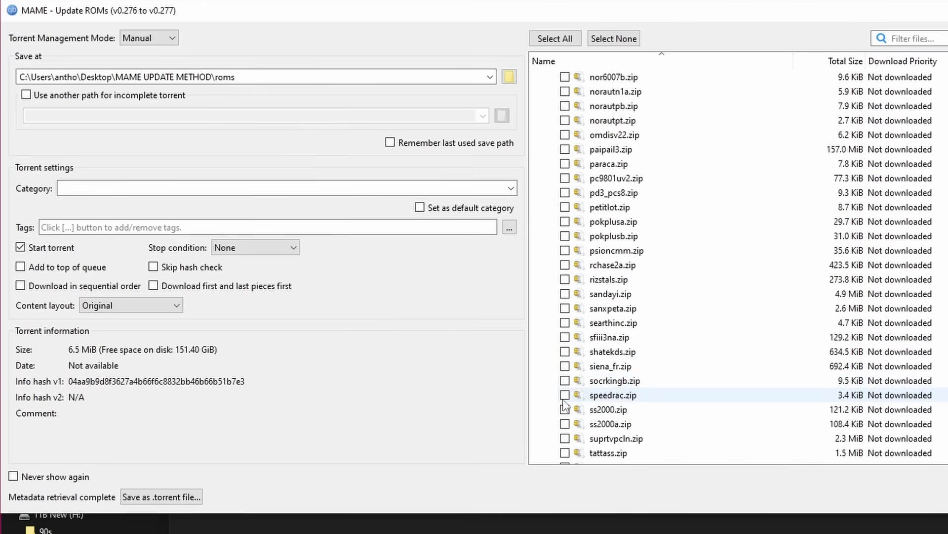
pyautogui.scroll(-2, 568, 410)
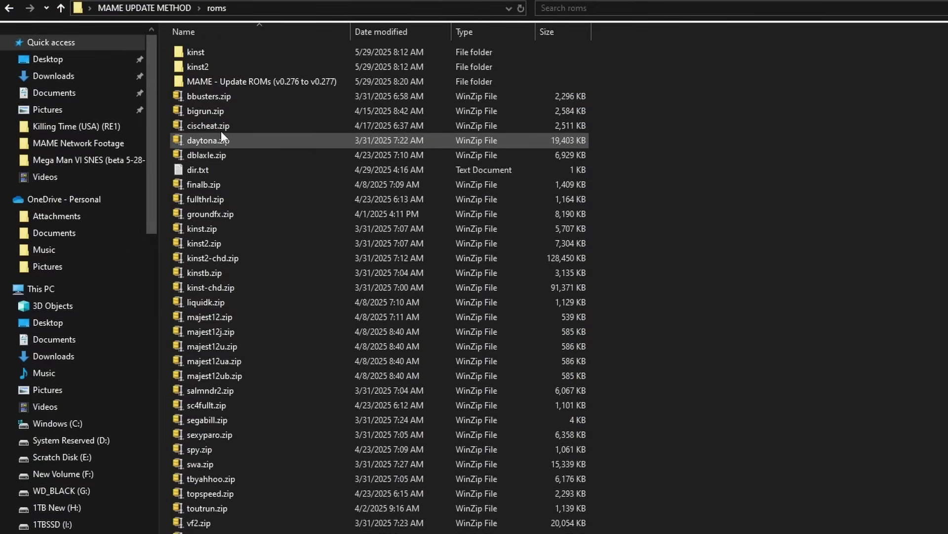
# In File Explorer, move crusnexoe.zip, kof96a.zip and tattass.zip from the downloaded update folder into the parent roms folder, and open that folder
pyautogui.moveTo(260, 81)
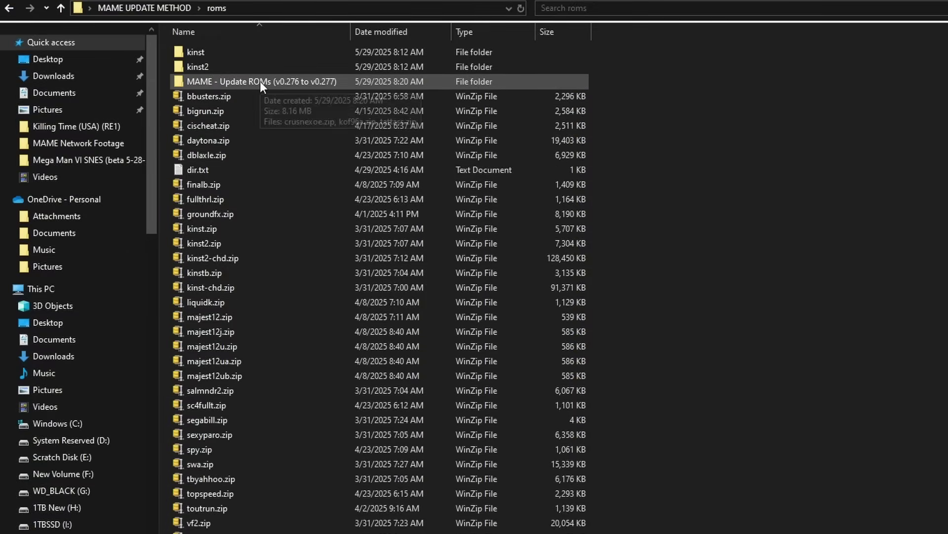
pyautogui.doubleClick(260, 81)
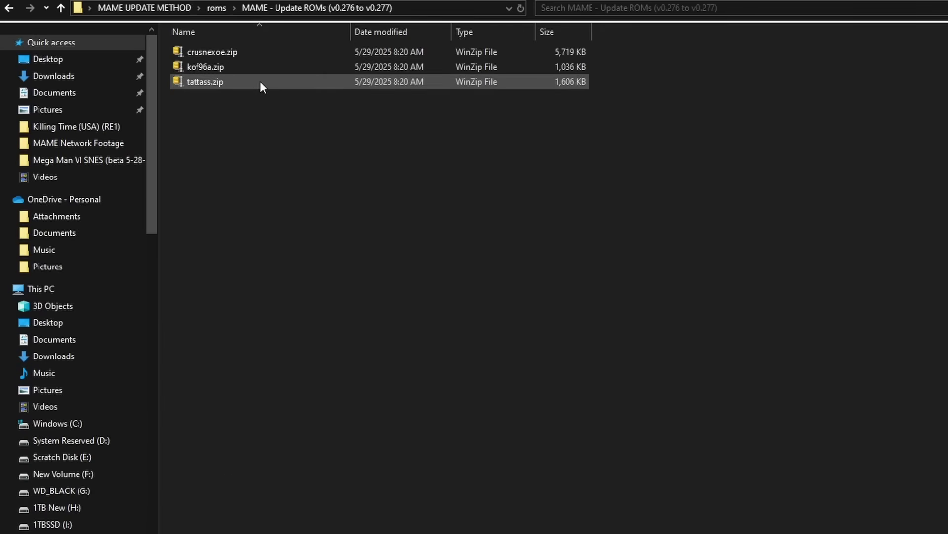
pyautogui.click(224, 51)
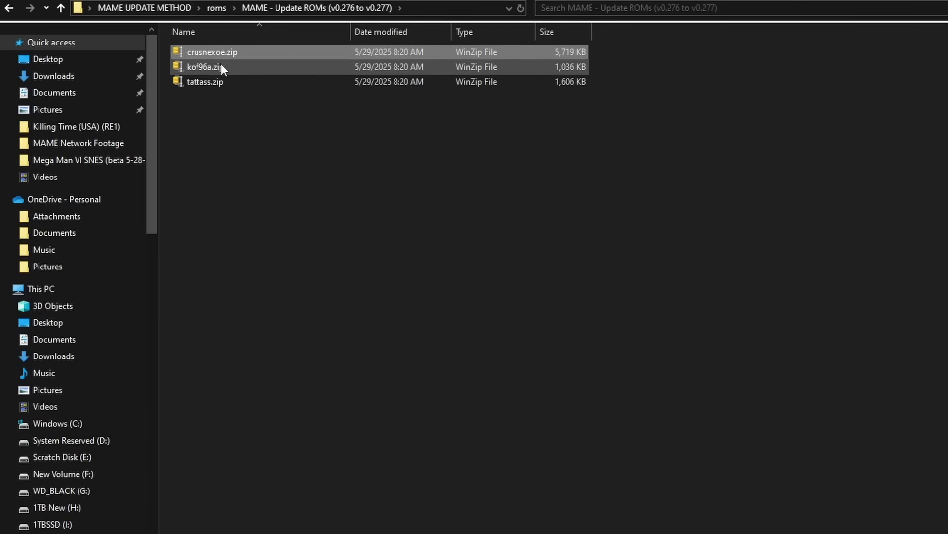
pyautogui.keyDown('shift'); pyautogui.click(220, 79); pyautogui.keyUp('shift')
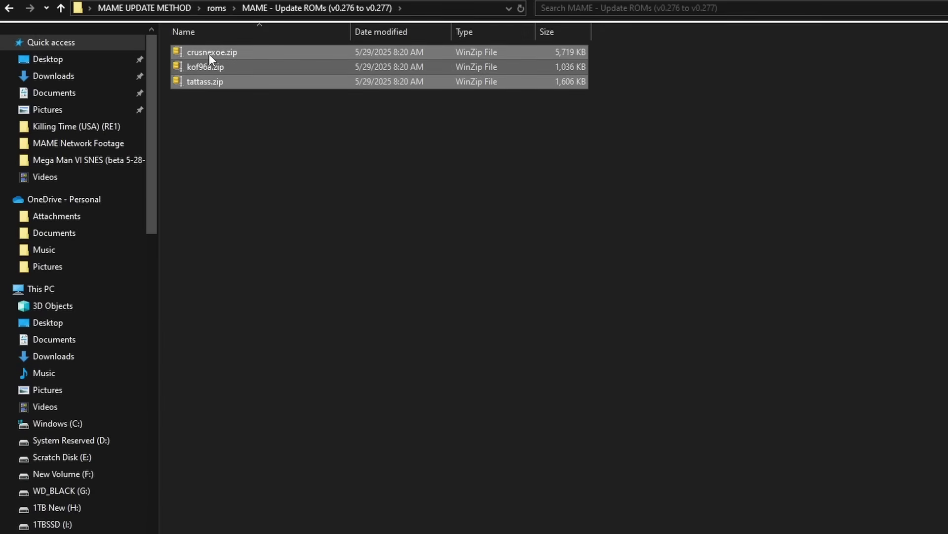
pyautogui.moveTo(209, 54); pyautogui.dragTo(220, 7)
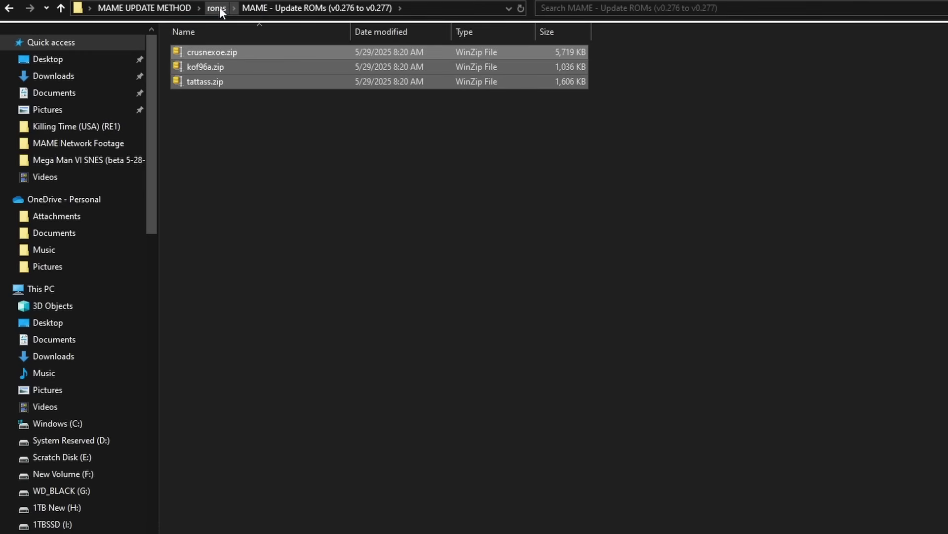
pyautogui.click(220, 10)
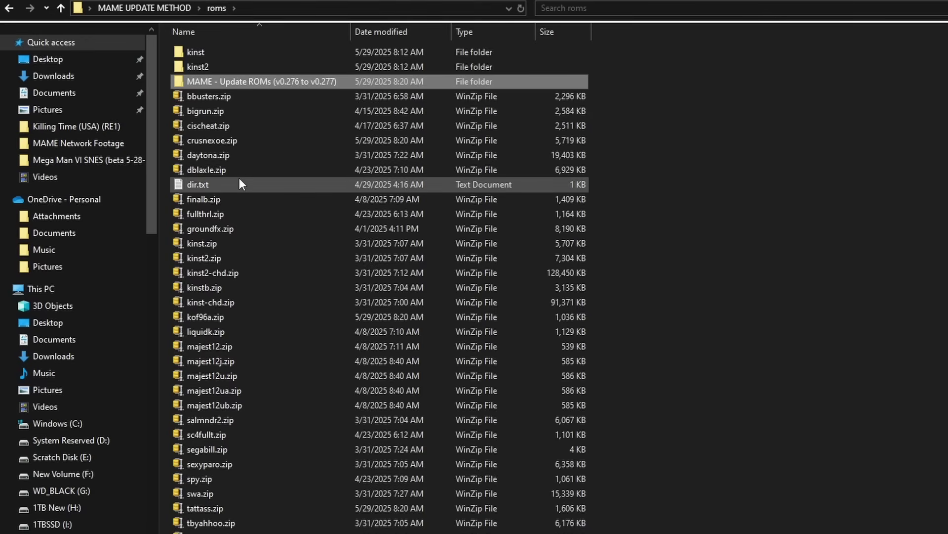
# Check that crusnexoe.zip, tattass.zip and kof96a.zip are in the MAME UPDATE METHOD roms folder
pyautogui.click(224, 141)
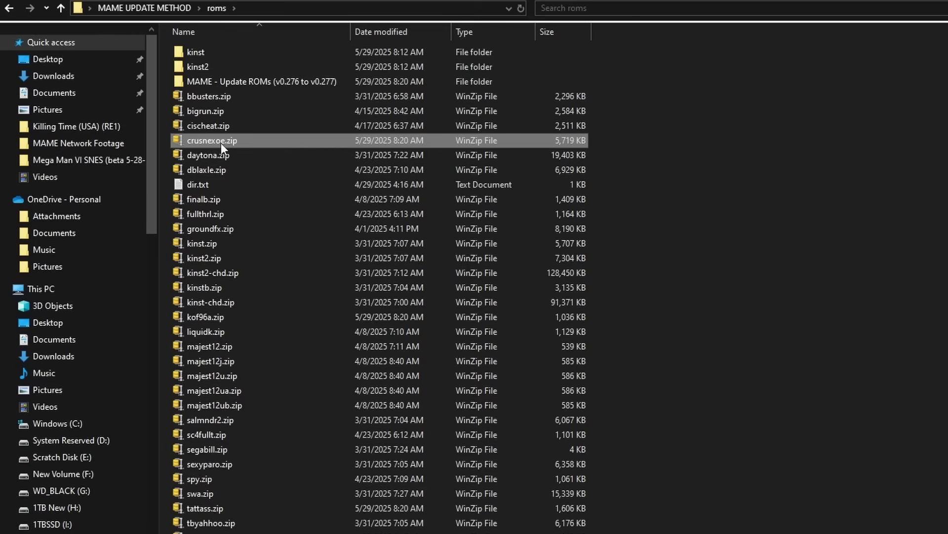
pyautogui.moveTo(221, 143)
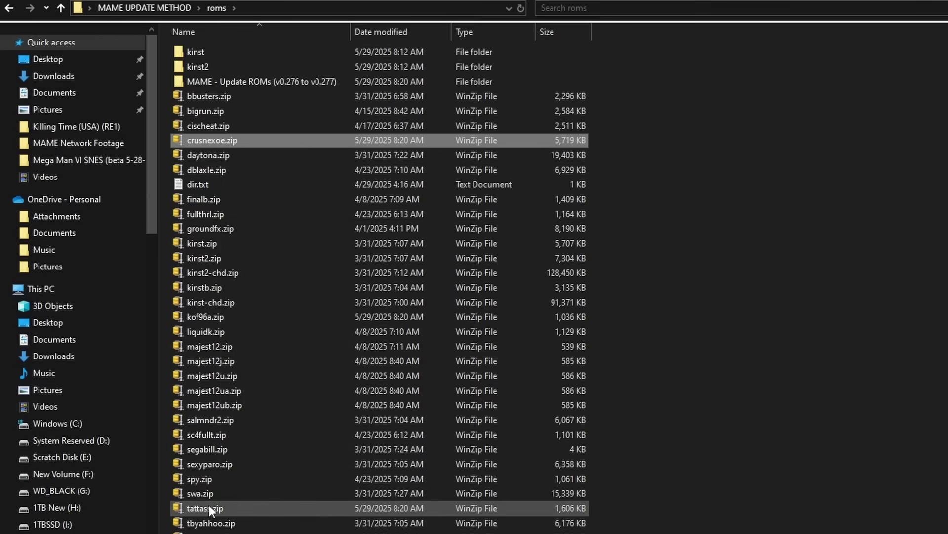
pyautogui.moveTo(210, 506)
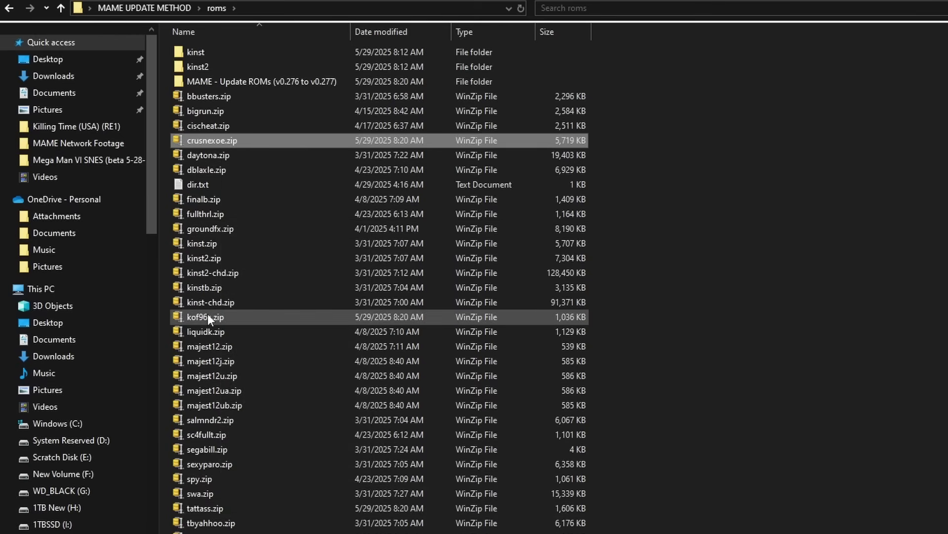
pyautogui.moveTo(208, 321)
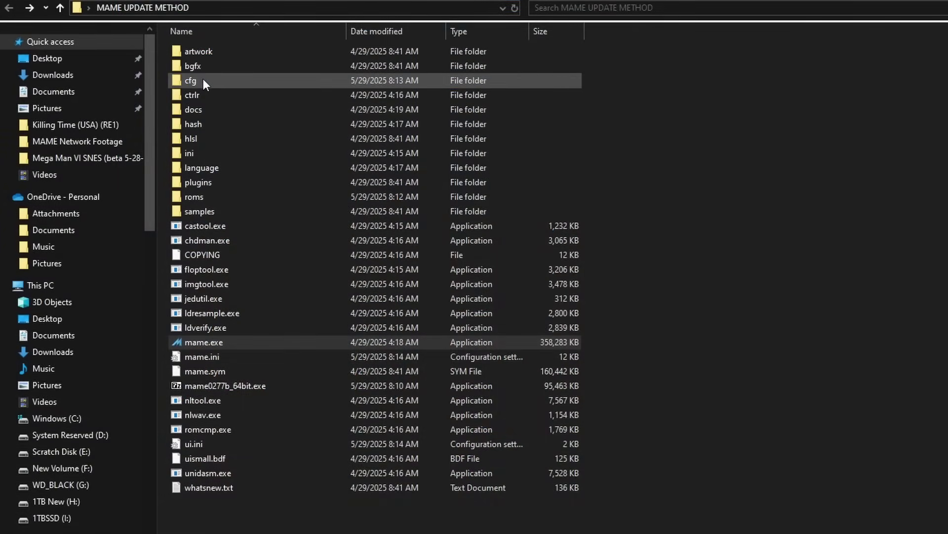
# Open the cfg folder of MAME UPDATE METHOD, inspect the contents of liquidk.cfg, and close the file
pyautogui.click(203, 79)
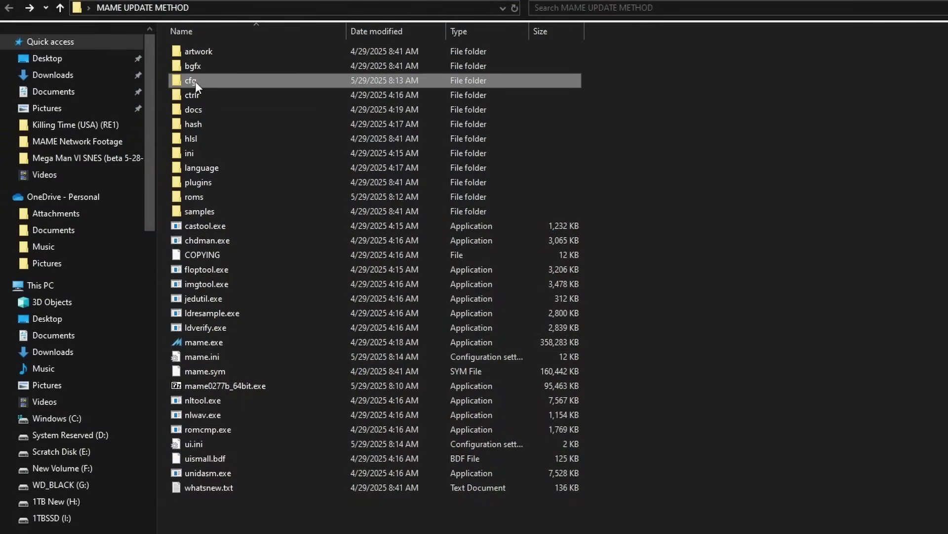
pyautogui.moveTo(194, 78)
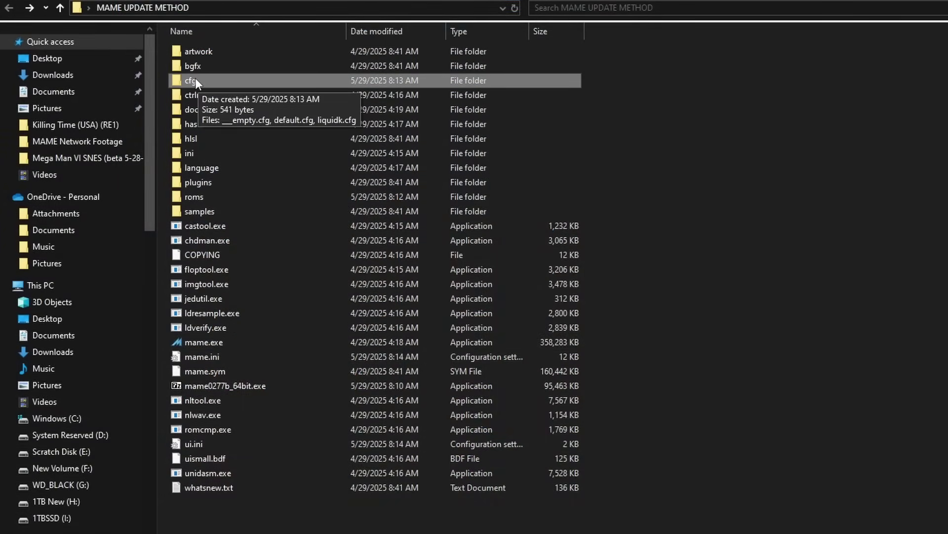
pyautogui.doubleClick(195, 79)
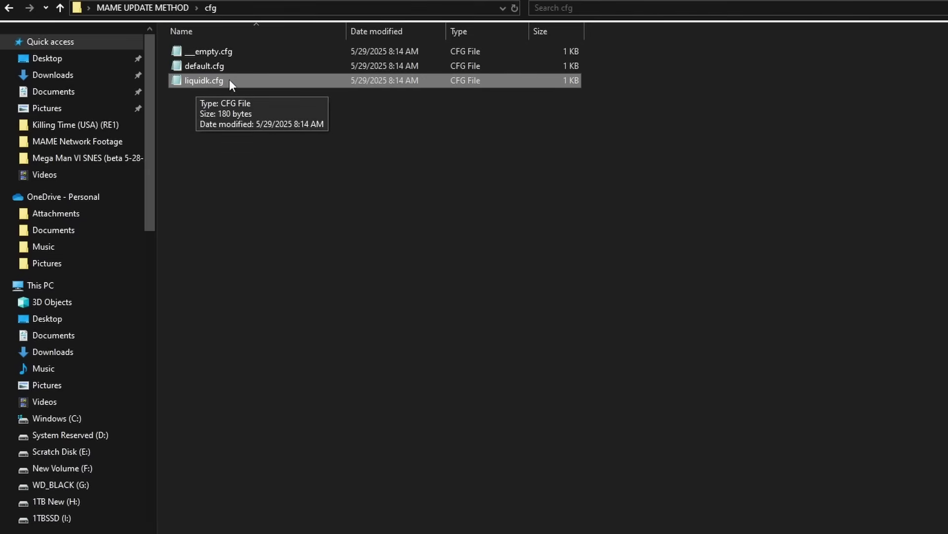
pyautogui.doubleClick(214, 78)
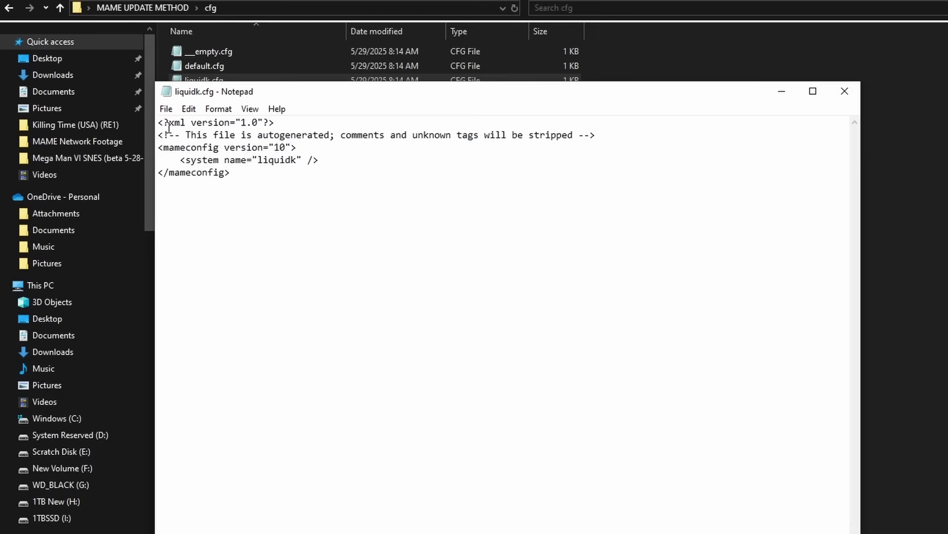
pyautogui.moveTo(159, 120); pyautogui.dragTo(305, 169)
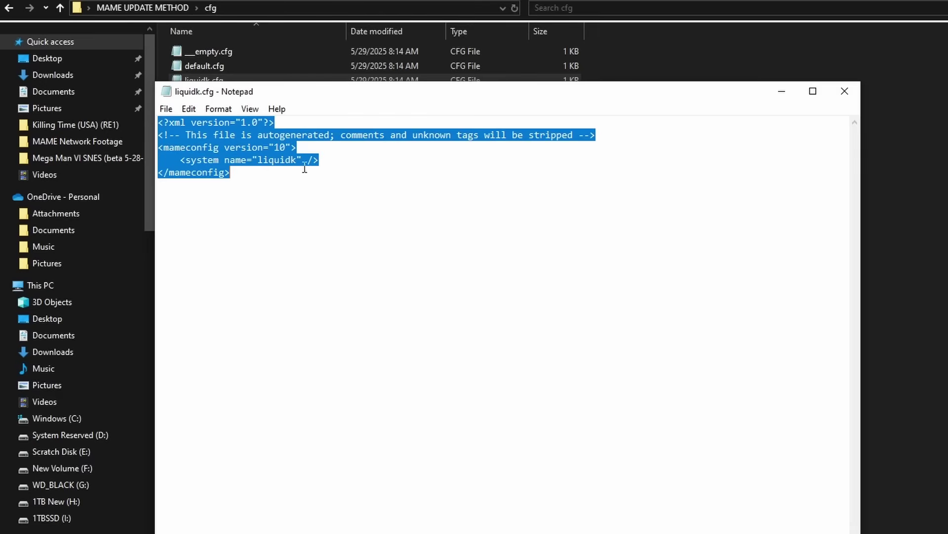
pyautogui.click(845, 92)
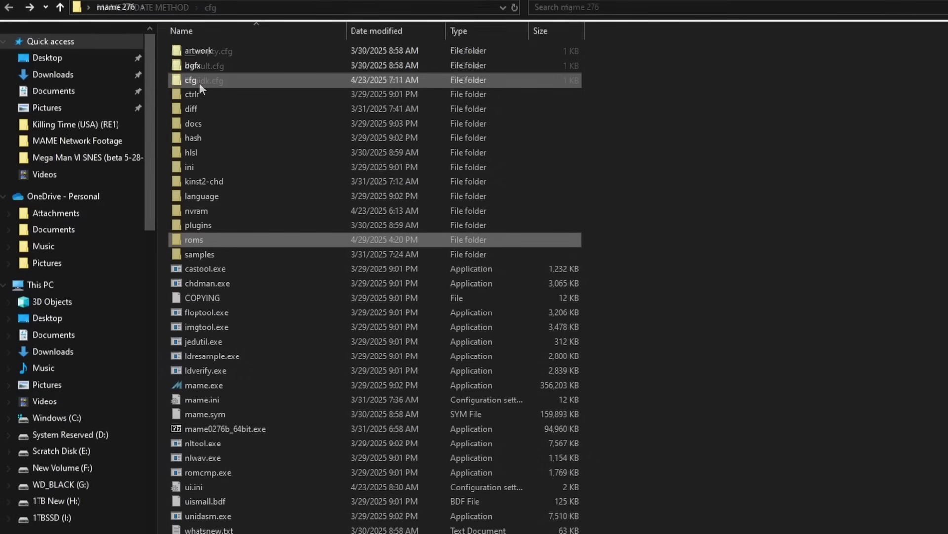
# In the mame 276 cfg folder, inspect bbusters.cfg and the DIP switch entries in bigrun.cfg, closing each file
pyautogui.click(200, 82)
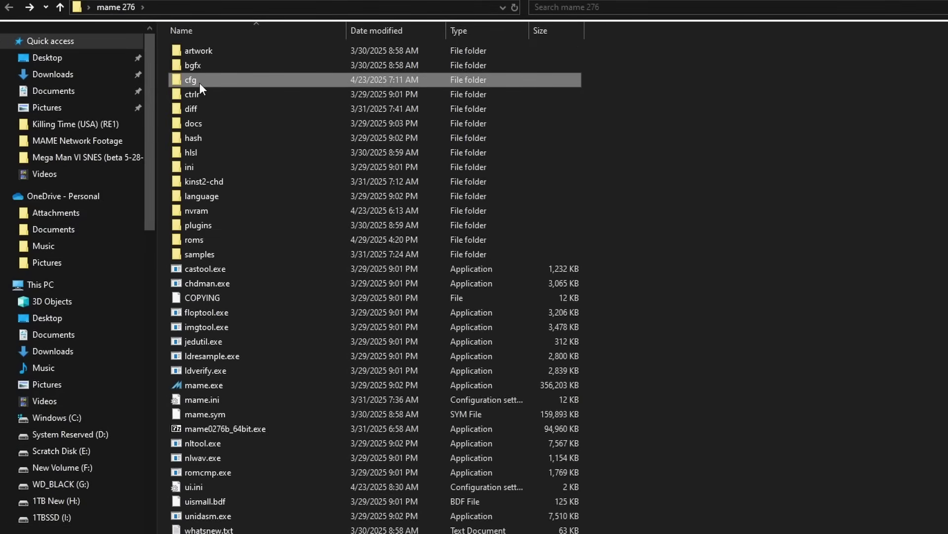
pyautogui.doubleClick(199, 82)
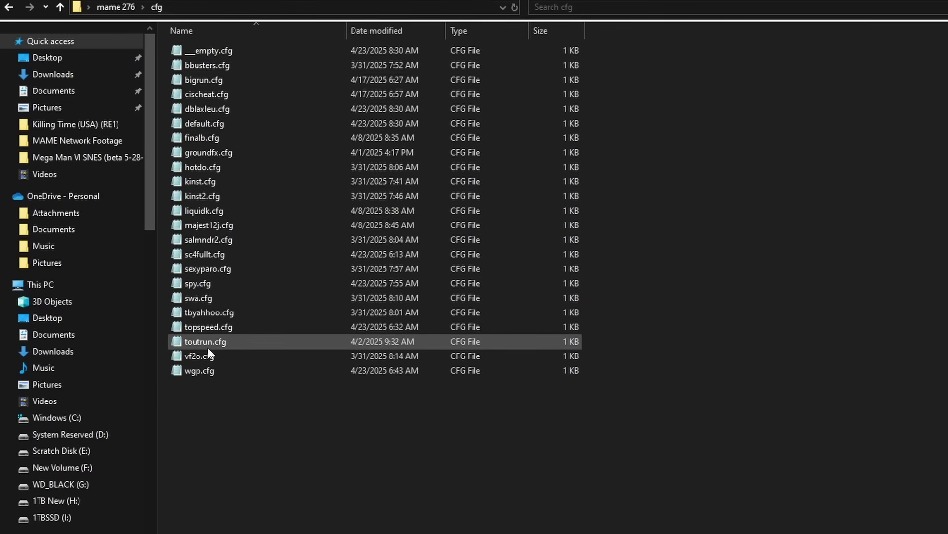
pyautogui.doubleClick(208, 66)
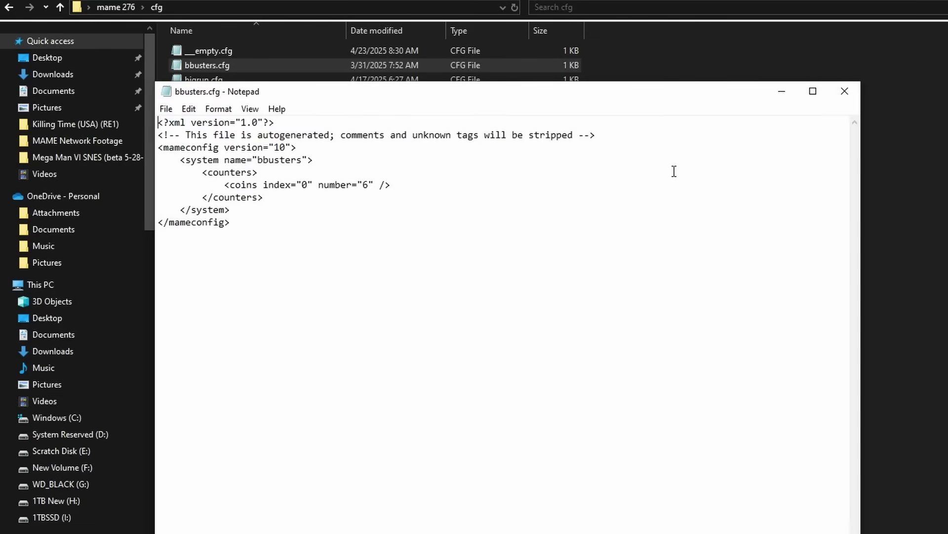
pyautogui.click(845, 93)
pyautogui.doubleClick(209, 81)
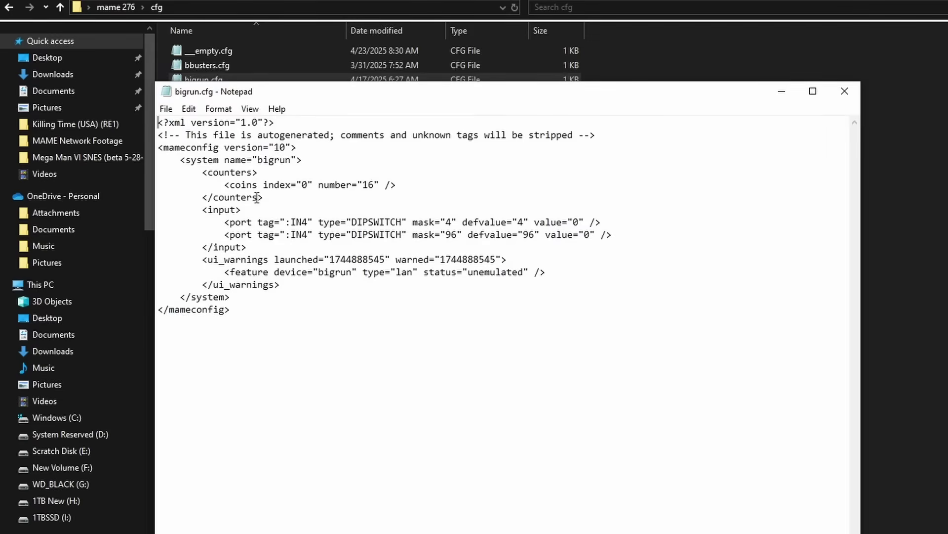
pyautogui.moveTo(225, 218); pyautogui.dragTo(626, 311)
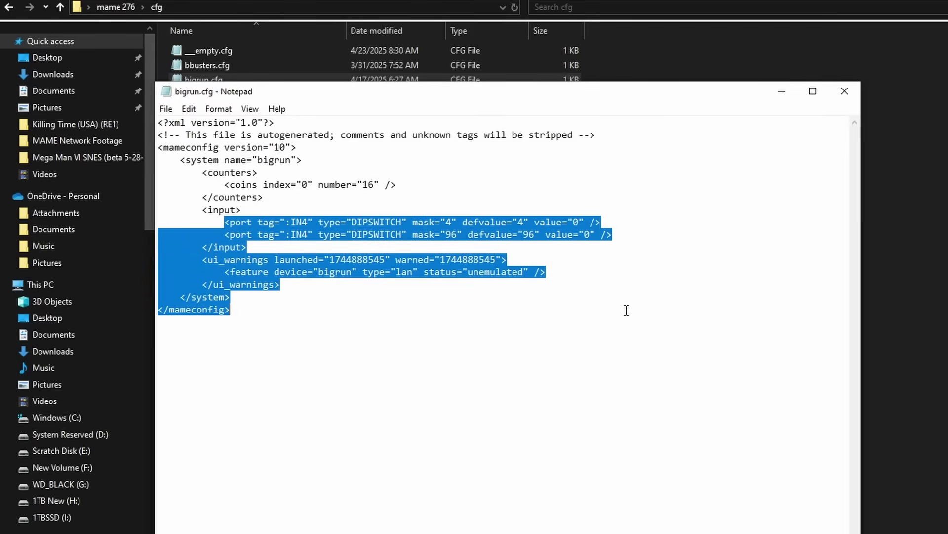
pyautogui.click(846, 92)
# Copy bbusters.cfg through wgp.cfg from the mame 276 cfg folder into the MAME UPDATE METHOD cfg folder, skipping files with the same names
pyautogui.click(206, 67)
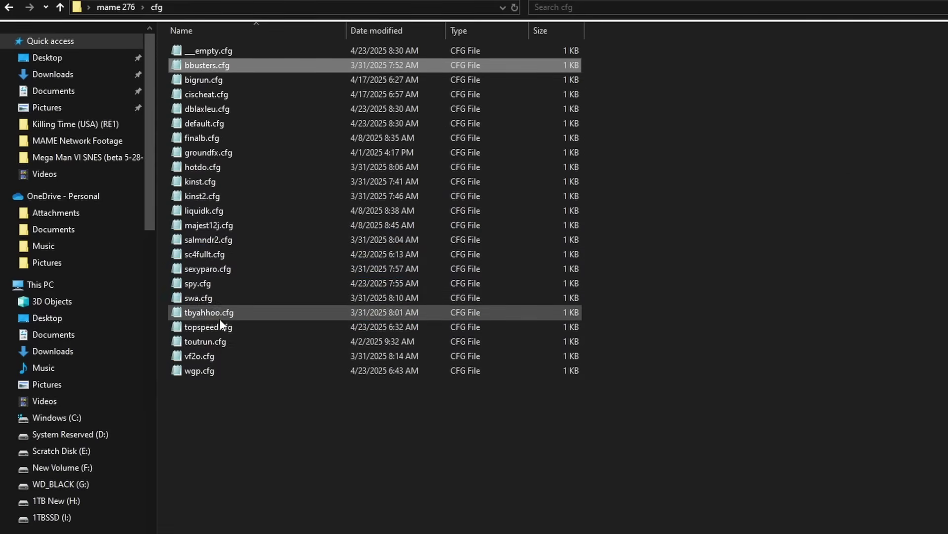
pyautogui.keyDown('shift'); pyautogui.click(206, 370); pyautogui.keyUp('shift')
pyautogui.rightClick(206, 371)
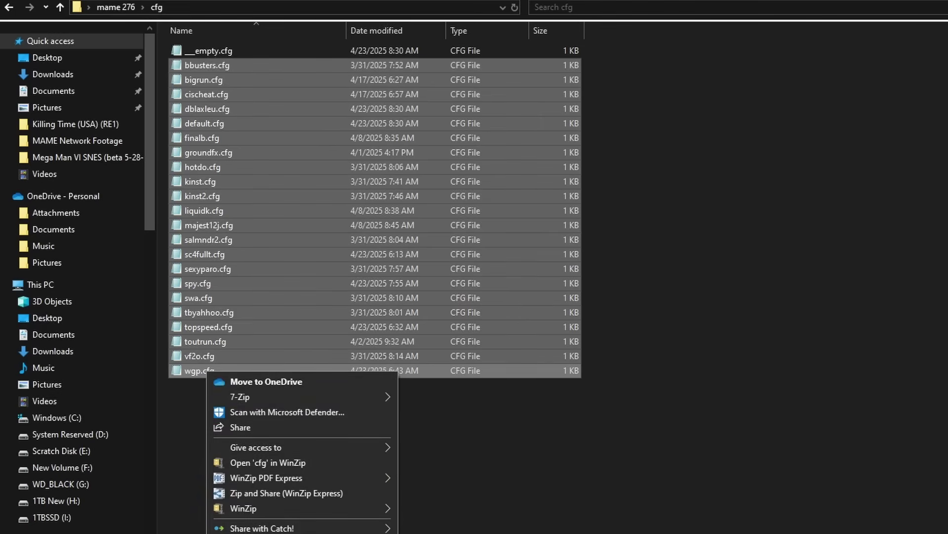
pyautogui.press('Escape')
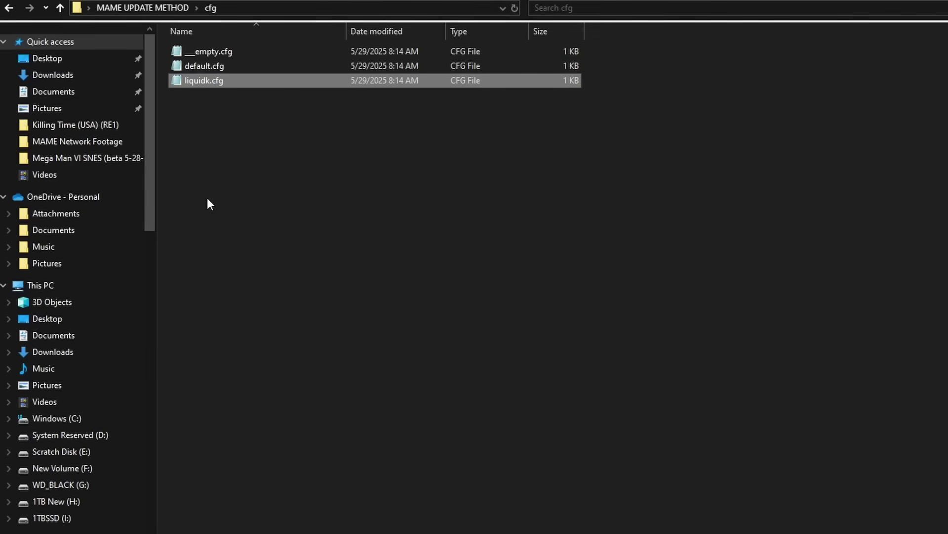
pyautogui.click(221, 135)
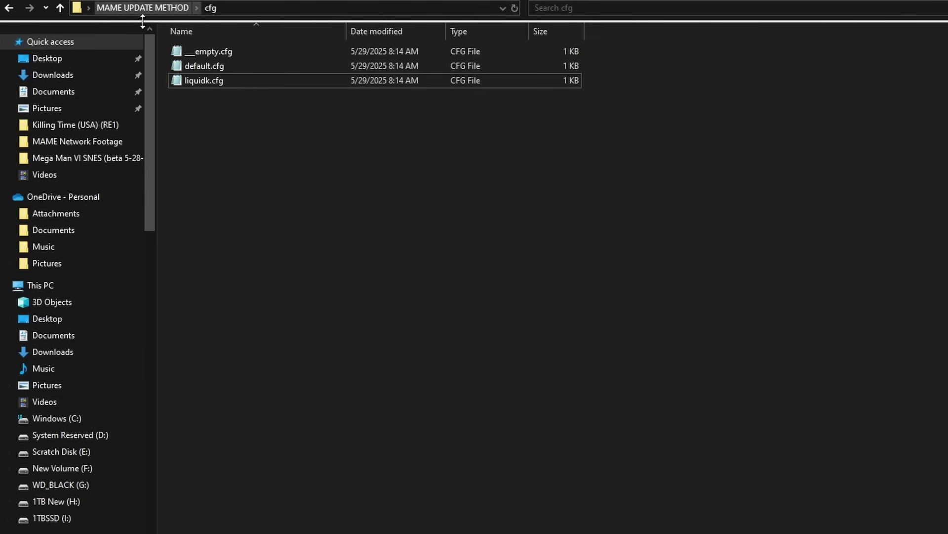
pyautogui.rightClick(201, 109)
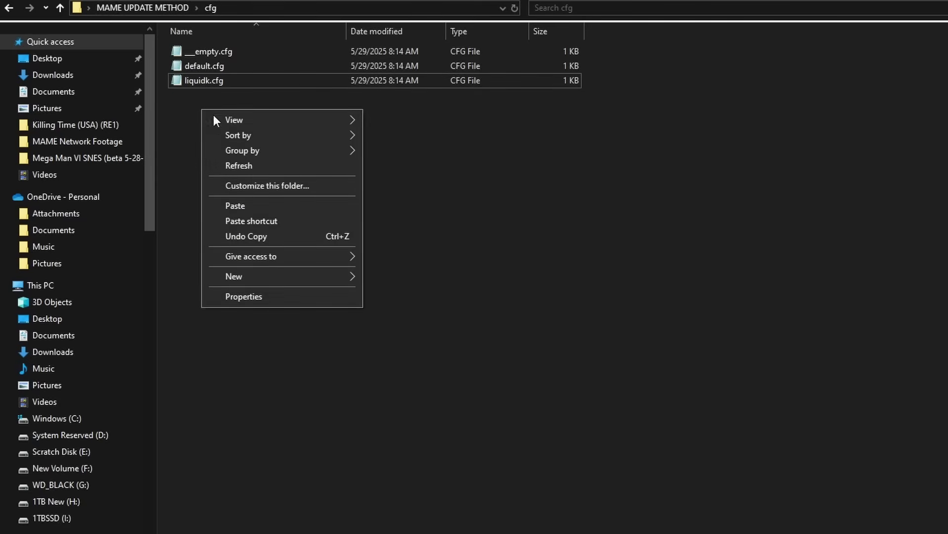
pyautogui.click(268, 204)
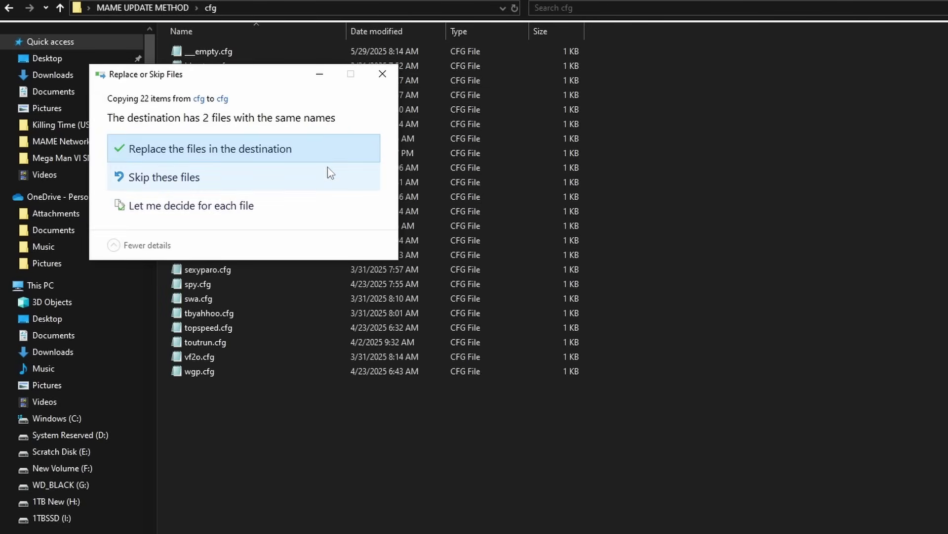
pyautogui.click(221, 182)
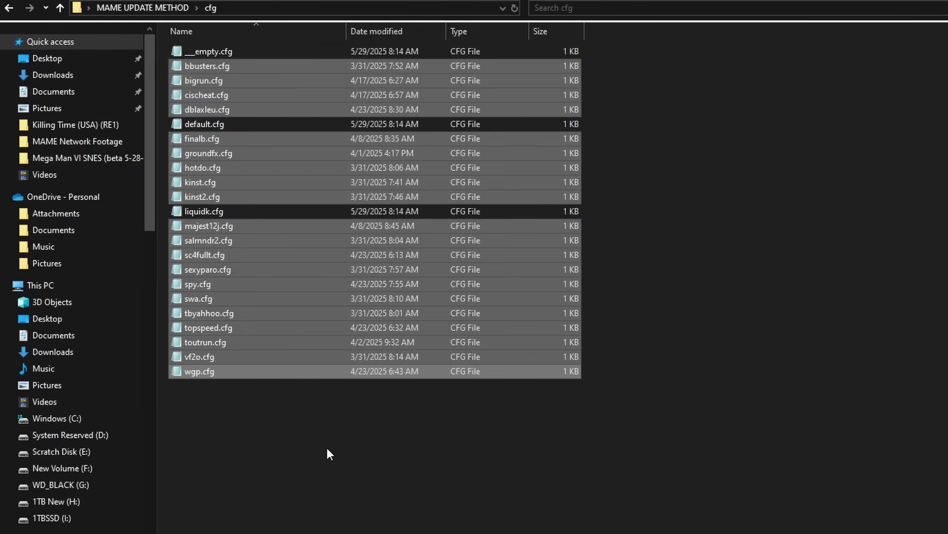
pyautogui.click(328, 450)
pyautogui.click(248, 53)
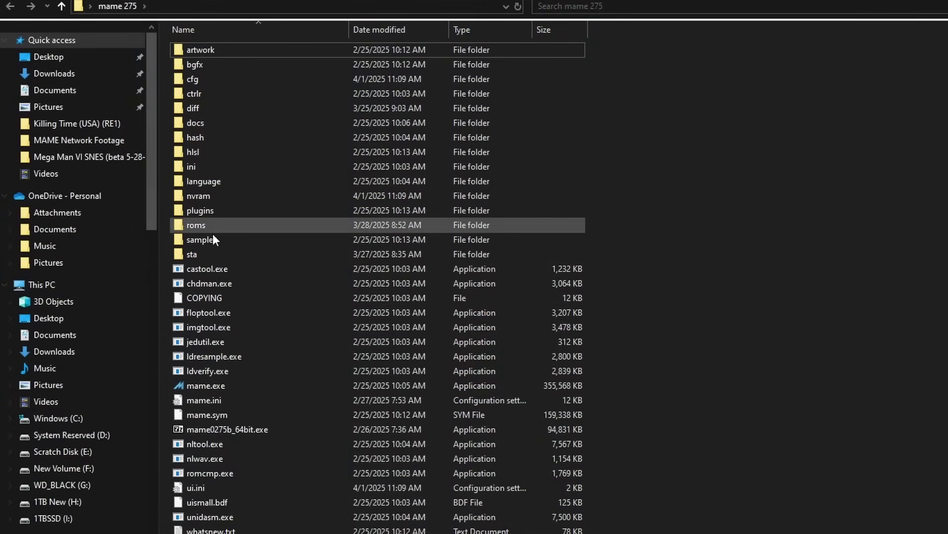
# In the mame 275 folder, look at the quick.sta save state inside sta\recalh and return to the main folder
pyautogui.doubleClick(191, 253)
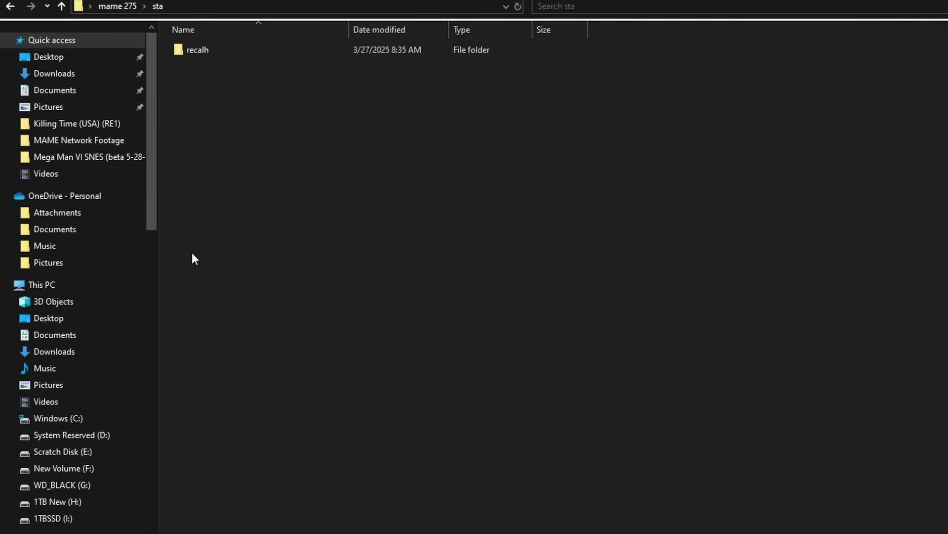
pyautogui.doubleClick(188, 51)
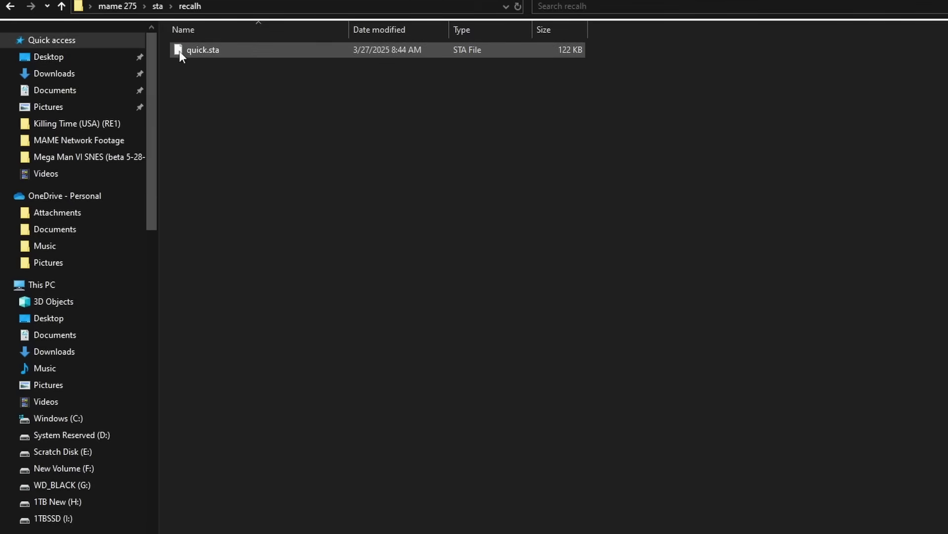
pyautogui.click(220, 49)
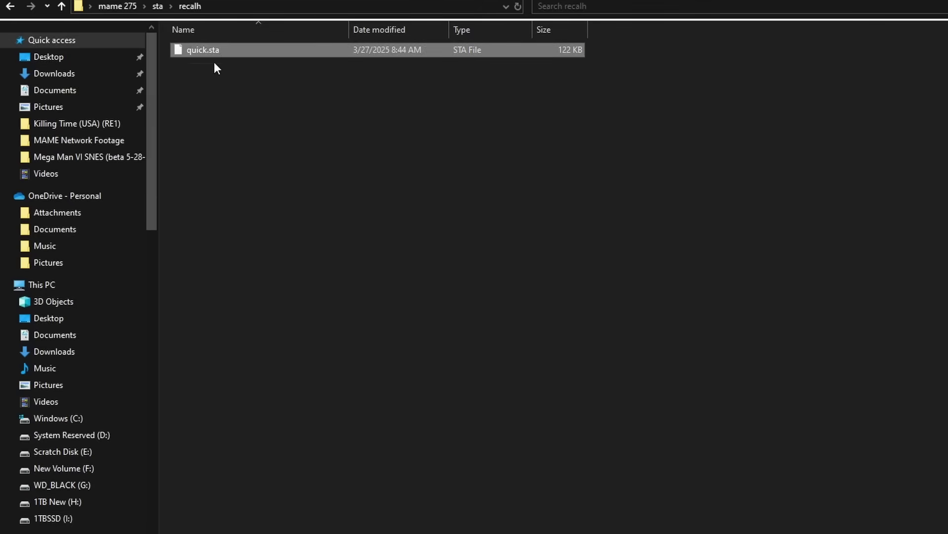
pyautogui.click(11, 6)
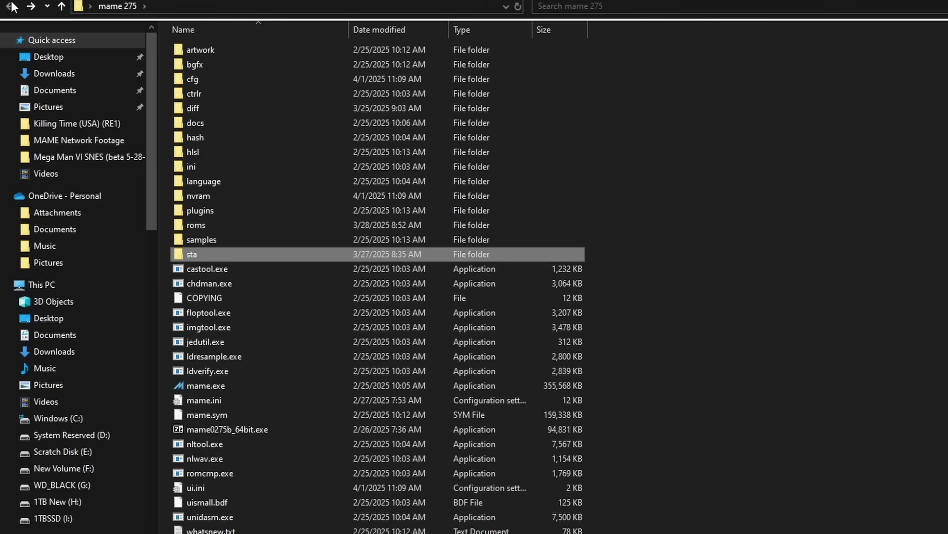
# Copy the sta folder from mame 275 into the MAME UPDATE METHOD folder
pyautogui.rightClick(189, 256)
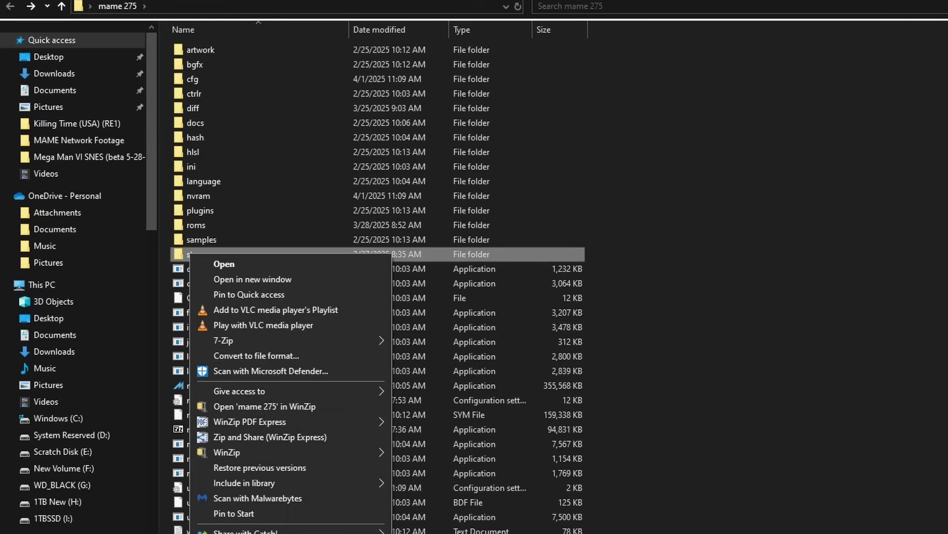
pyautogui.press('Escape')
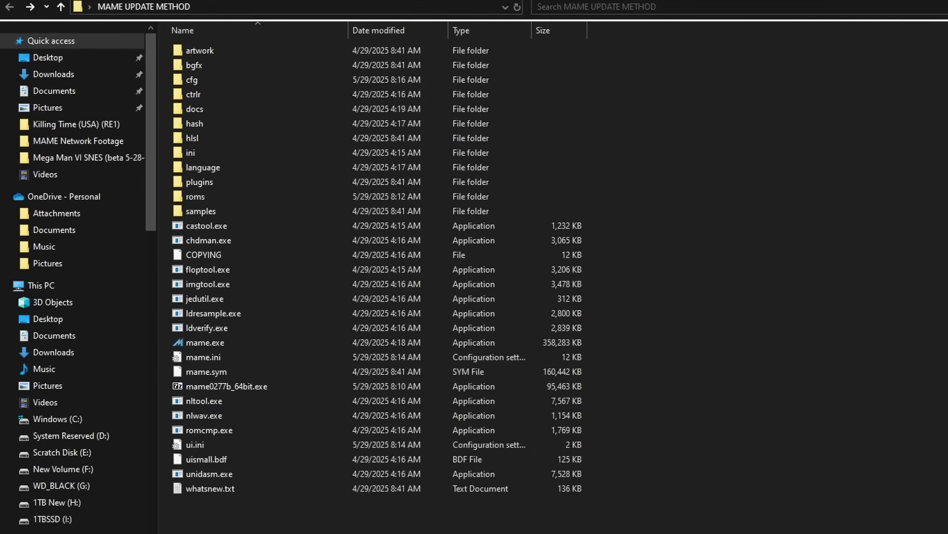
pyautogui.hotkey('ctrl', 'v')
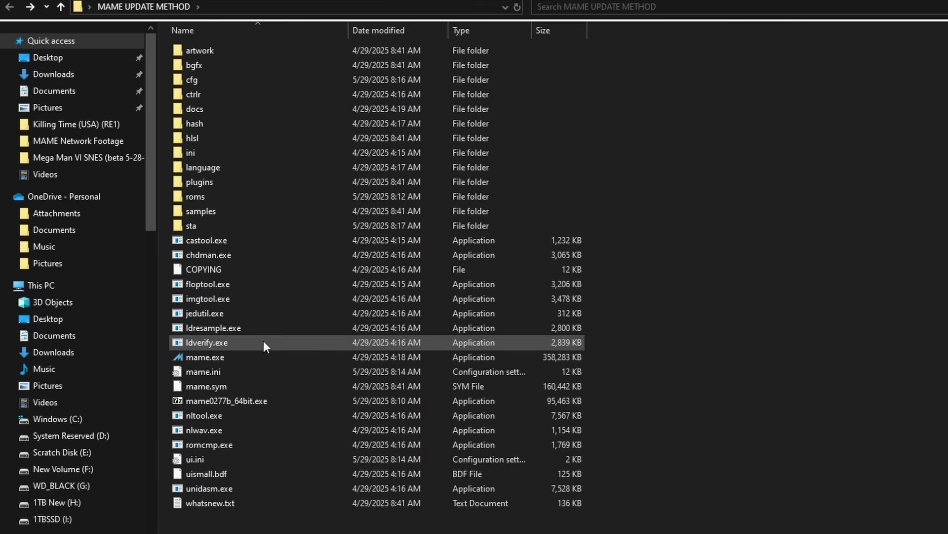
# Check the recalh subfolder in the copied sta folder, and review the cfg, roms and sta folders in MAME UPDATE METHOD
pyautogui.doubleClick(195, 226)
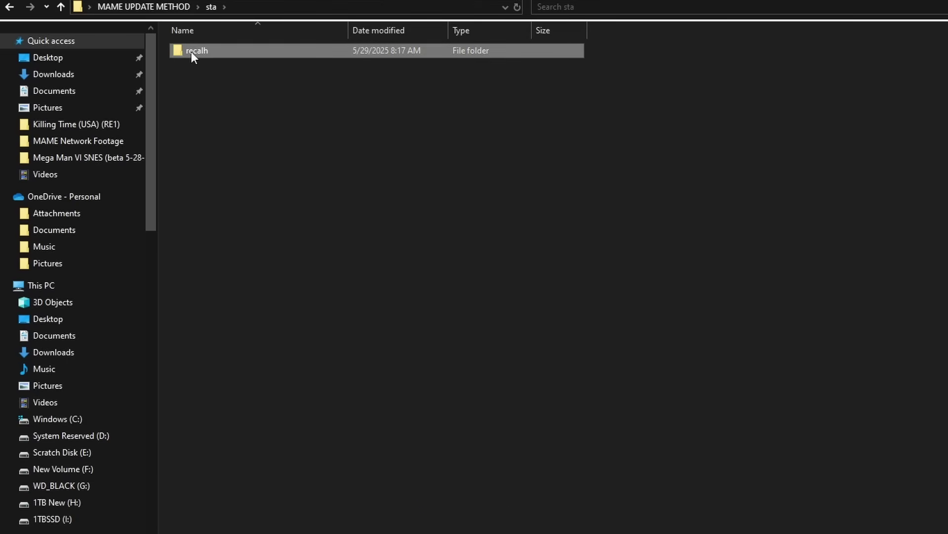
pyautogui.doubleClick(191, 51)
pyautogui.click(15, 7)
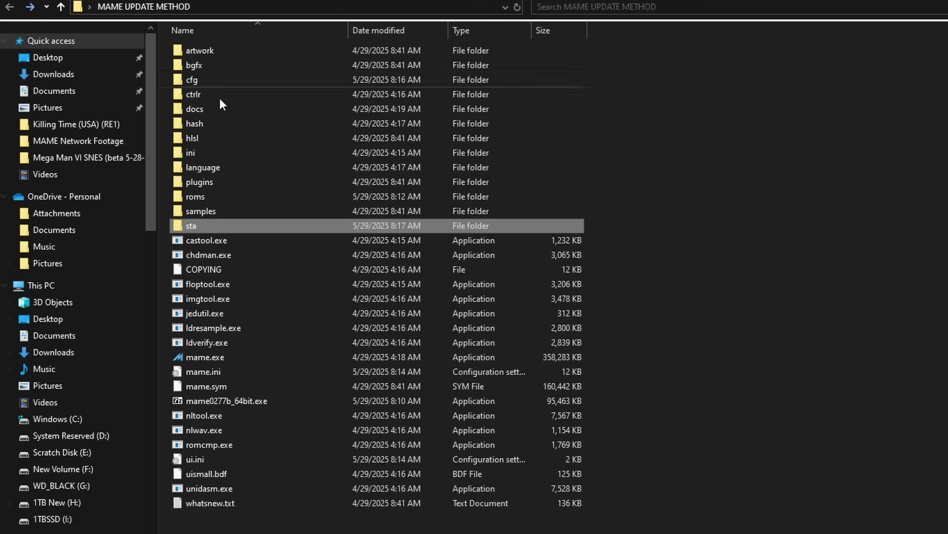
pyautogui.click(217, 85)
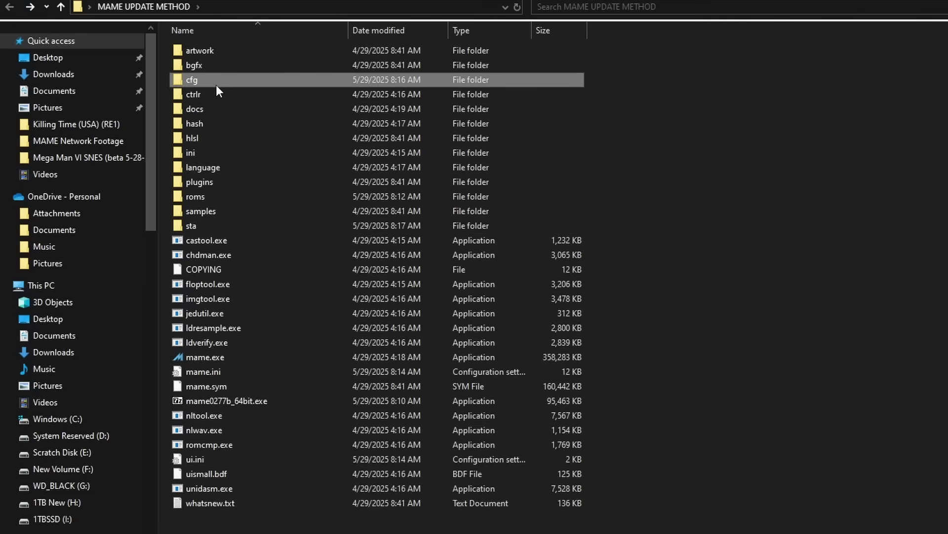
pyautogui.click(206, 198)
pyautogui.click(197, 225)
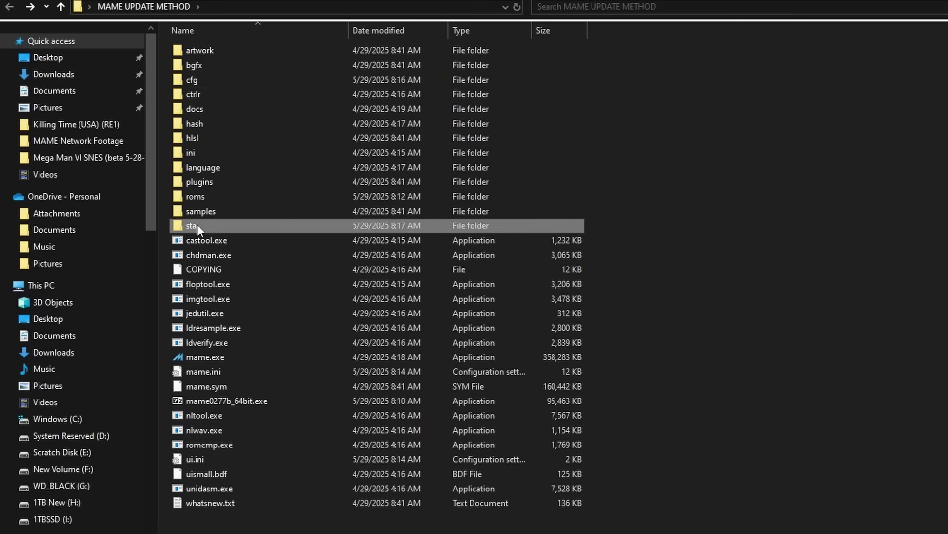